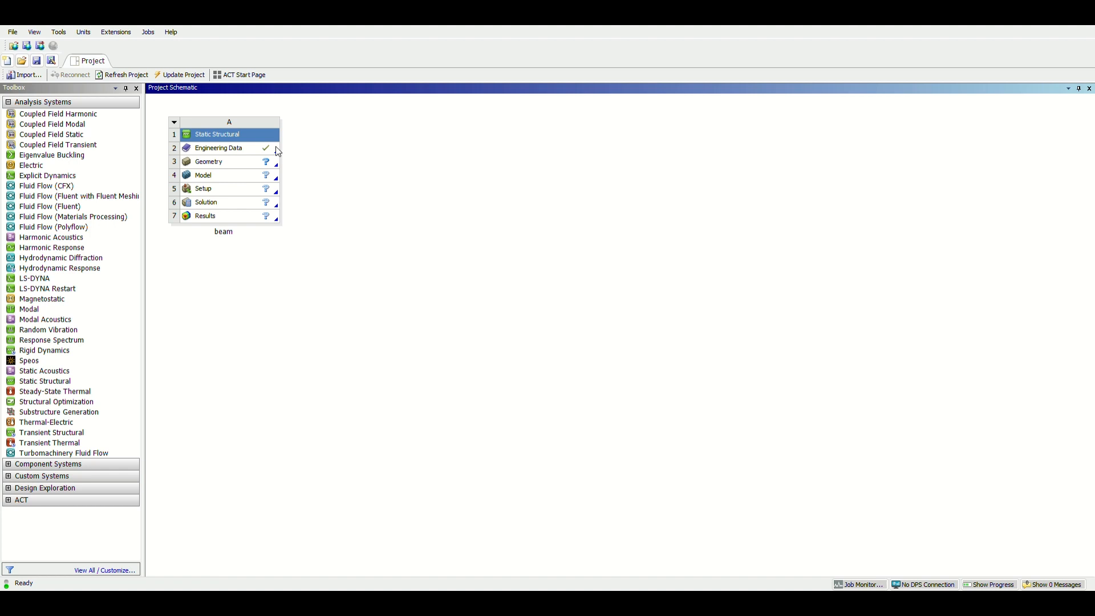
Open the beam system's engineering data and look through the list of available material data sources.
double_click(244, 150)
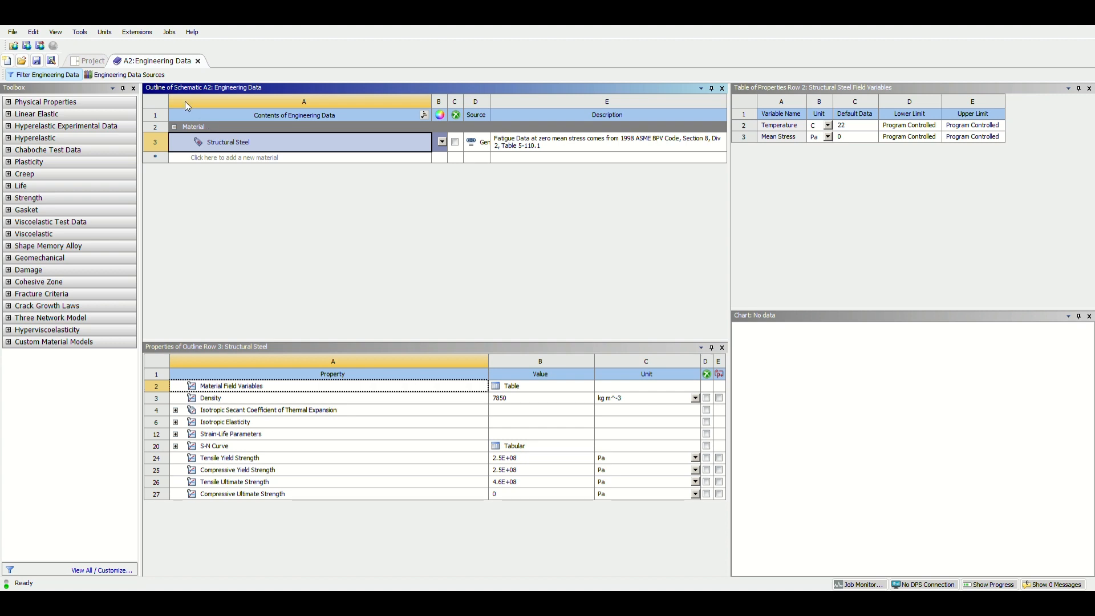
left_click(142, 77)
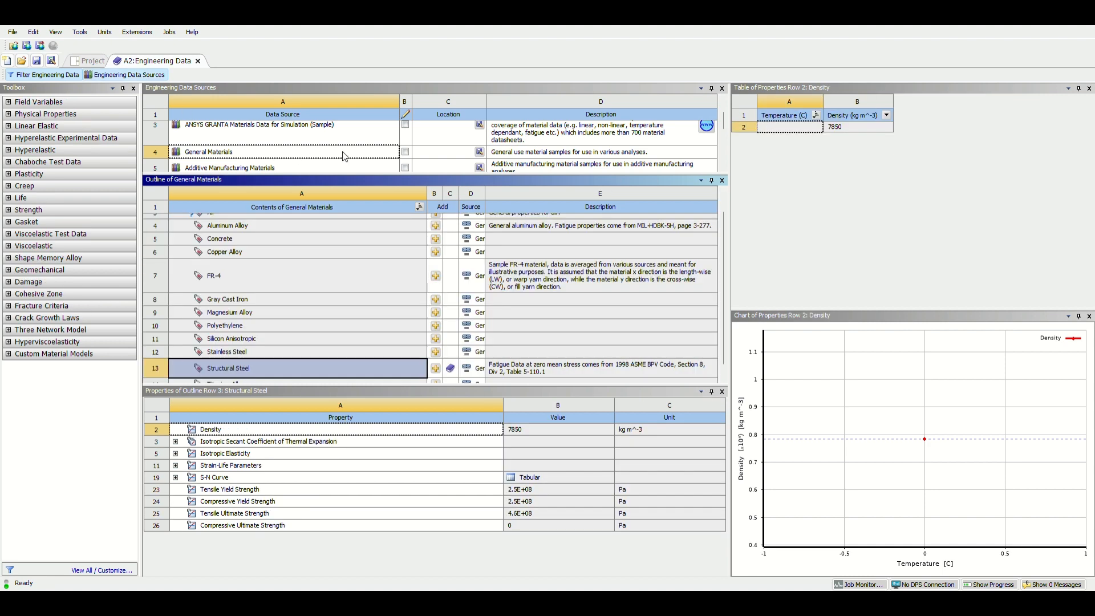
scroll(345, 157, "up", 2)
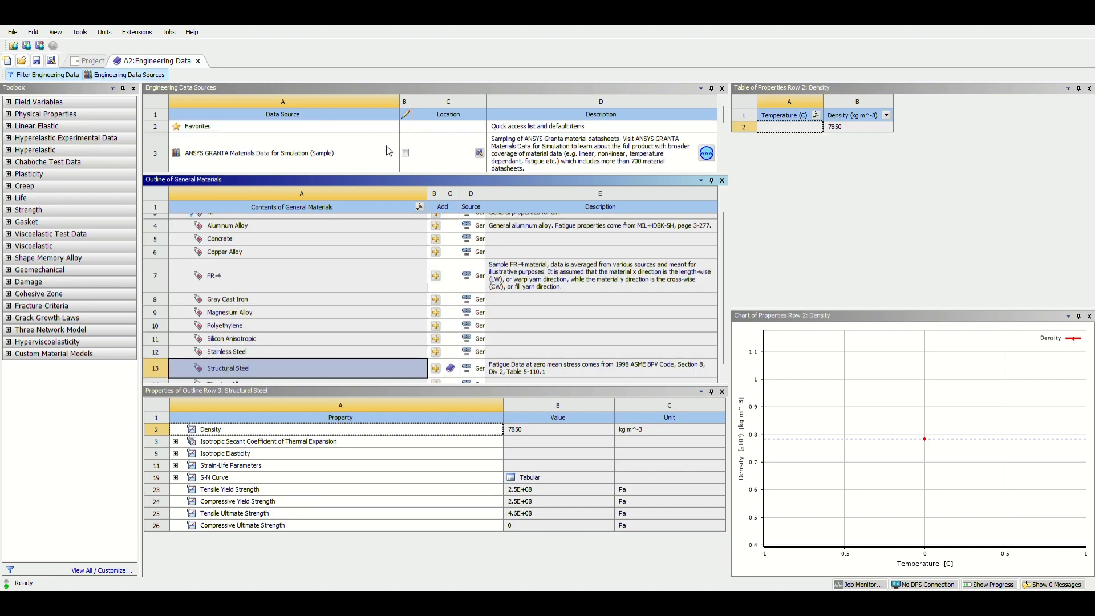
scroll(340, 143, "down", 3)
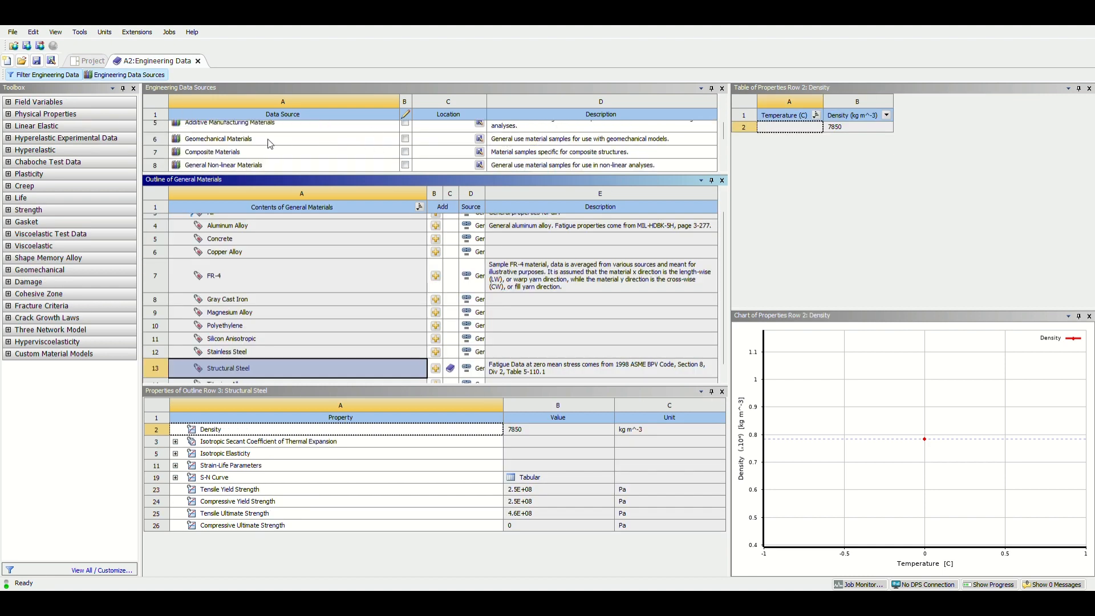
scroll(282, 156, "down", 1)
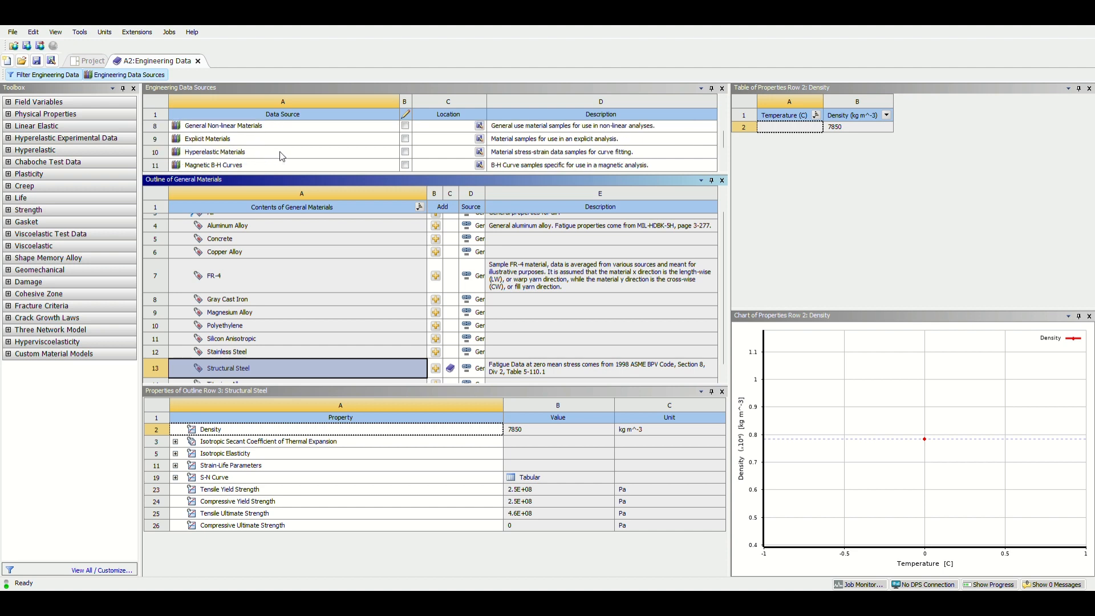
scroll(283, 157, "down", 1)
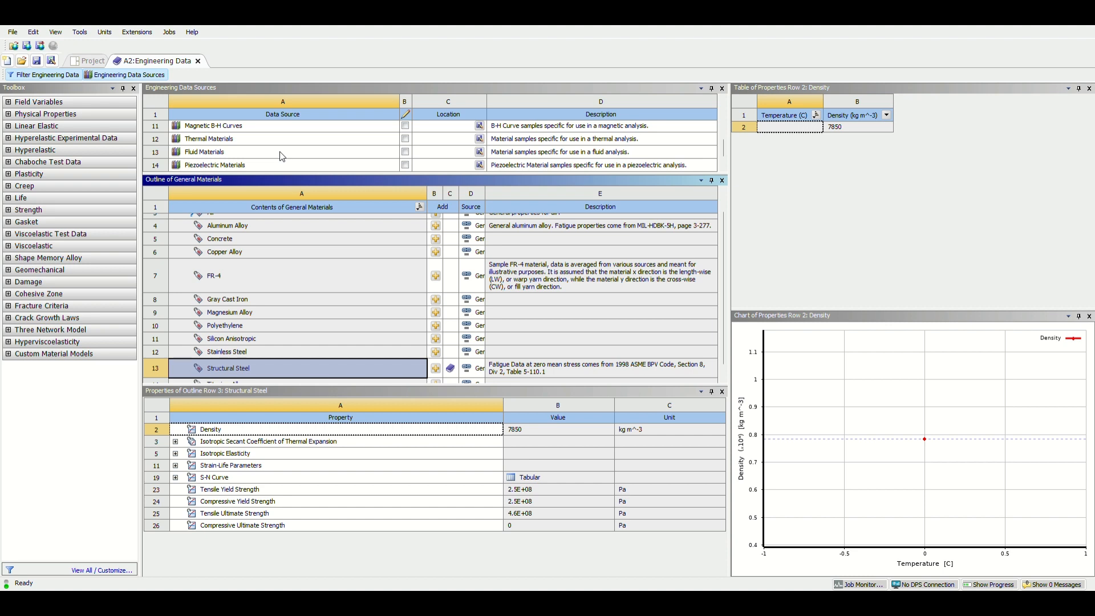
scroll(282, 157, "up", 2)
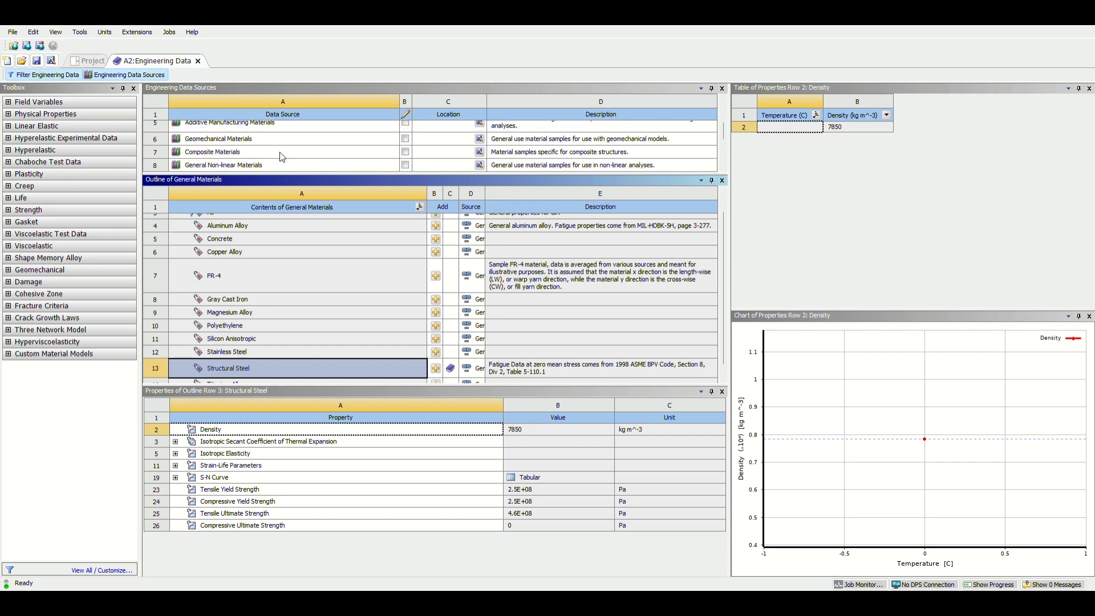
scroll(282, 157, "up", 1)
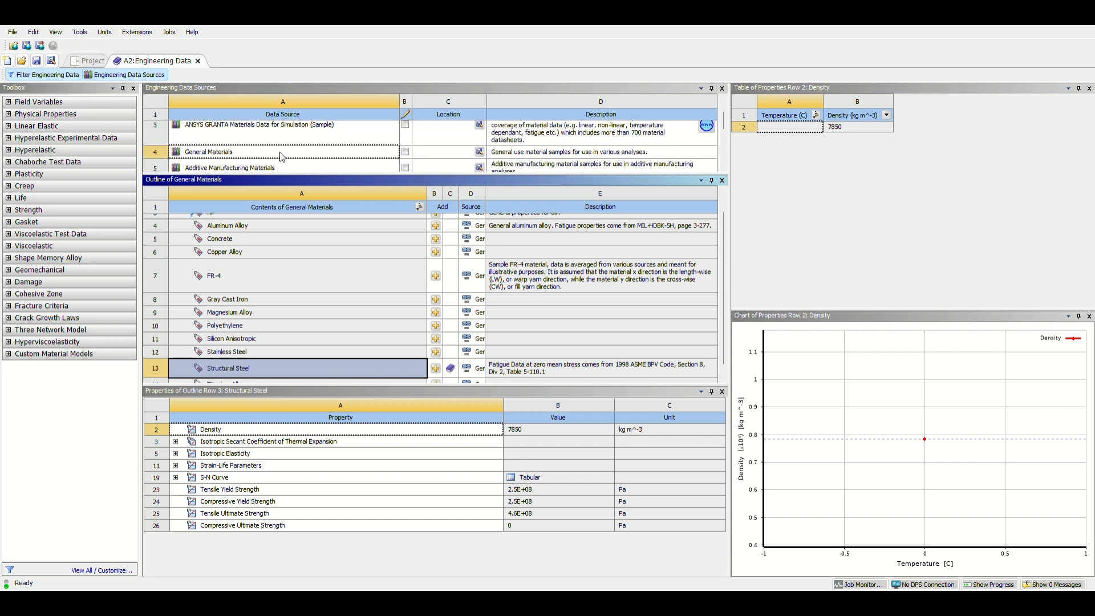
Add Structural Steel from the General Materials library to the engineering data and return to the project schematic.
left_click(221, 156)
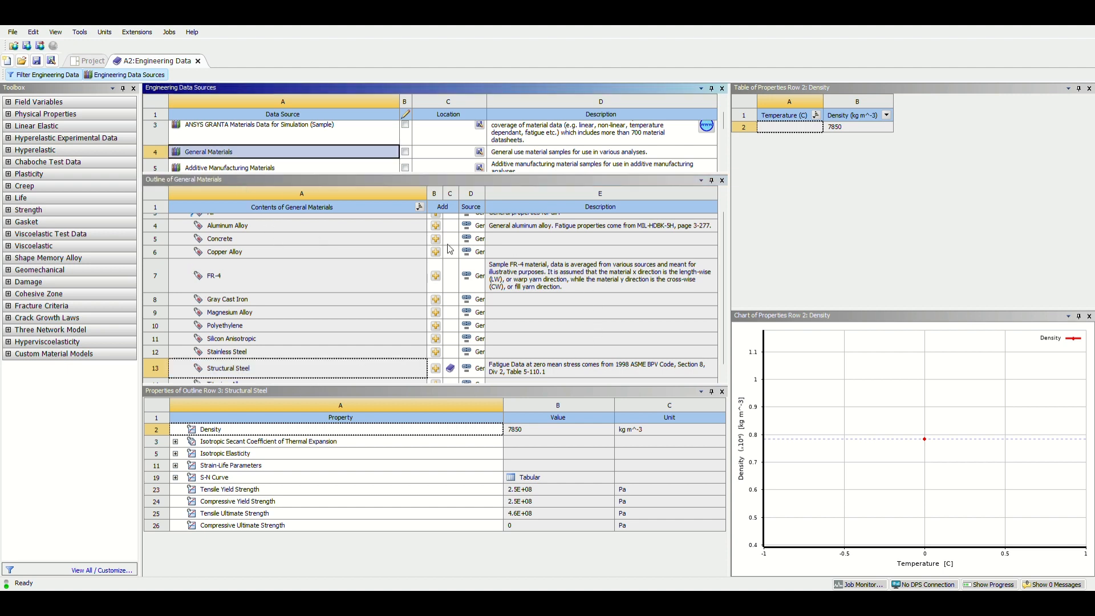
scroll(330, 298, "up", 1)
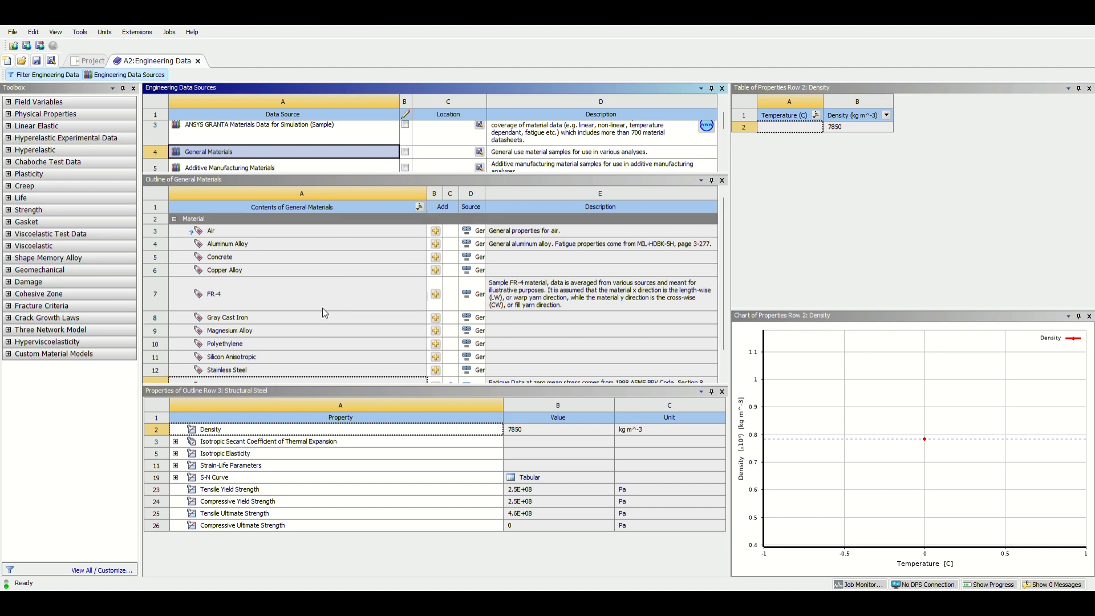
scroll(323, 308, "down", 1)
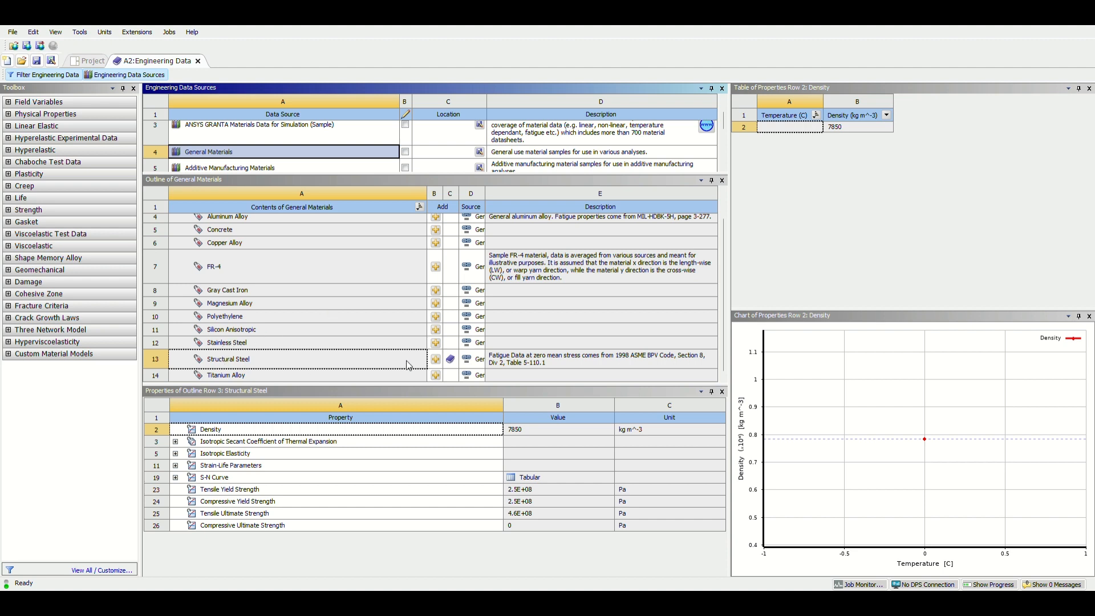
left_click(436, 360)
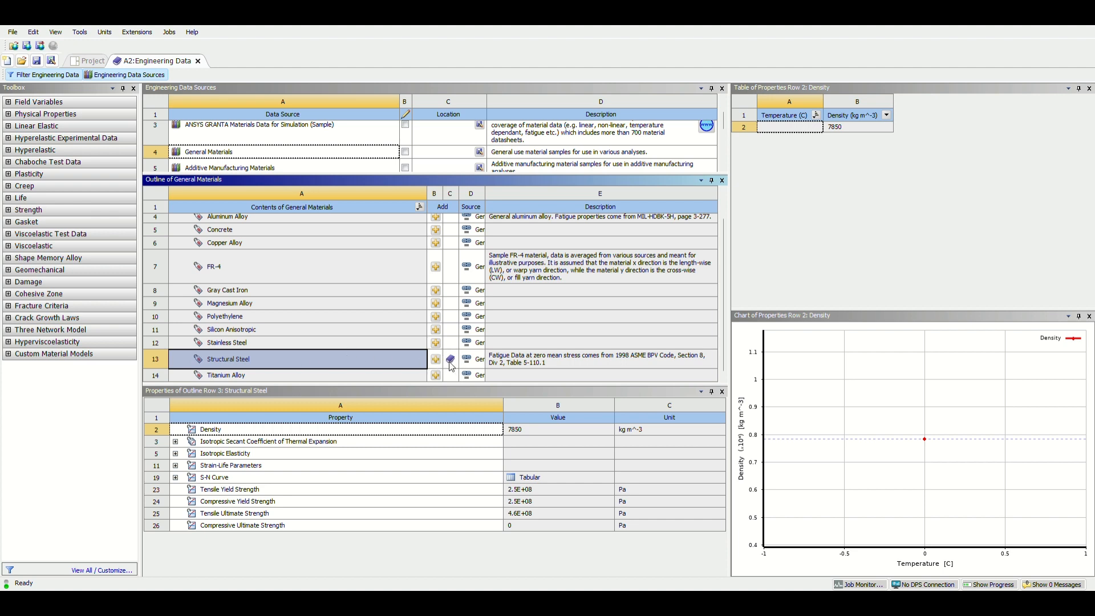
left_click(198, 61)
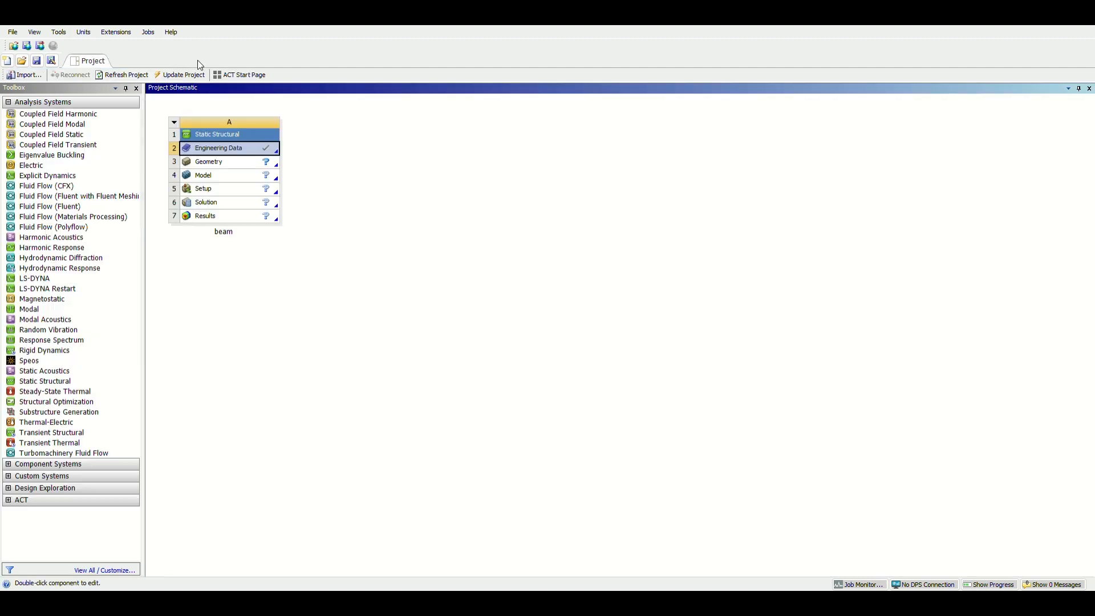
Open the beam system's geometry in DesignModeler and set the length unit to millimetres.
left_click(262, 165)
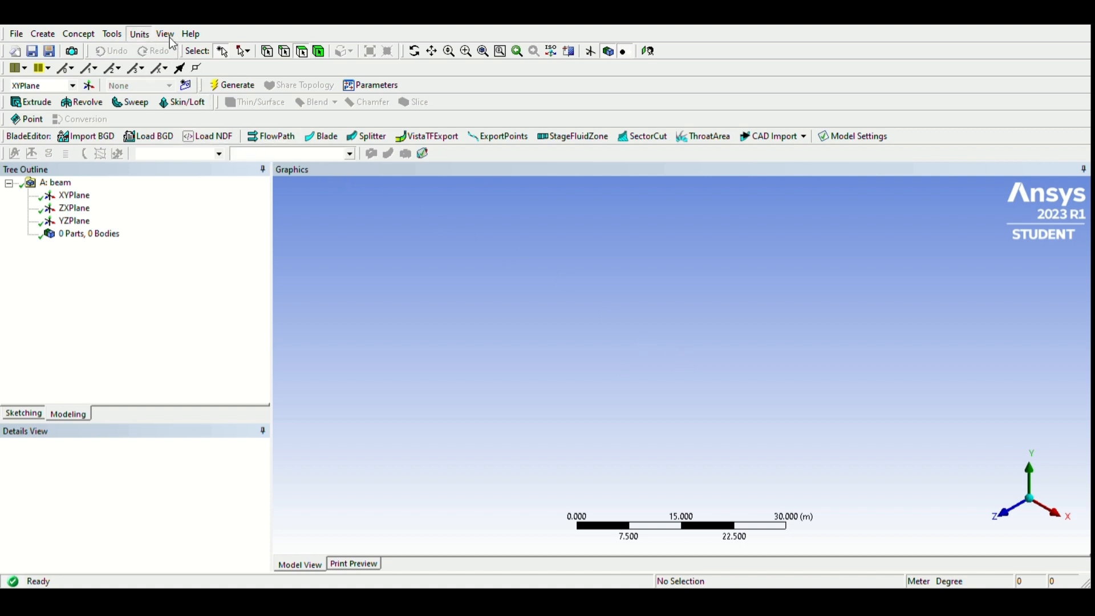
left_click(191, 95)
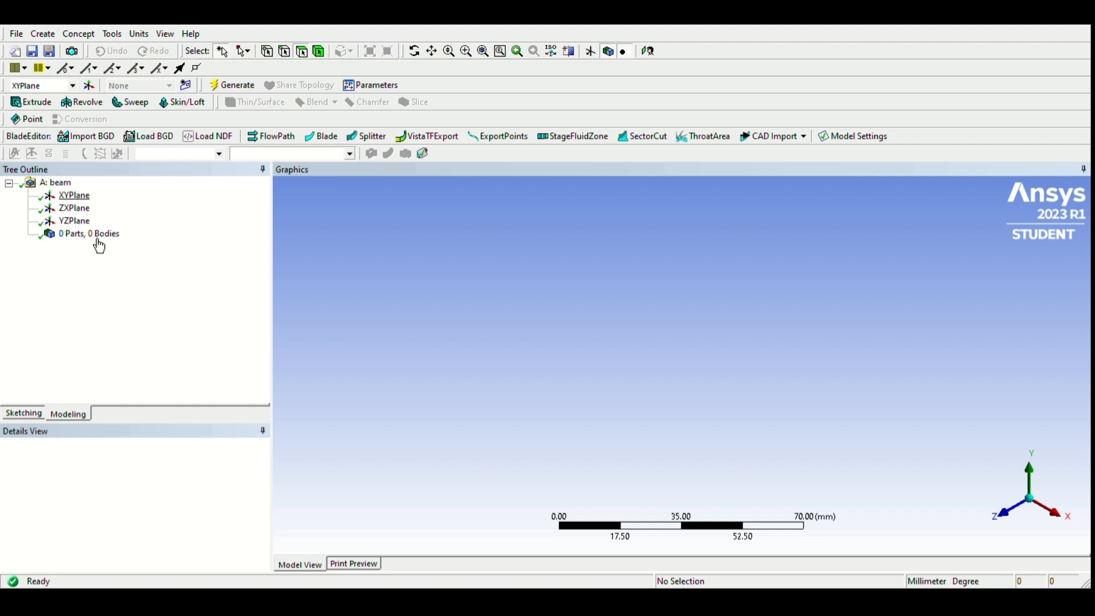
Sketch a horizontal line about 90 mm long on the XYPlane, starting at the origin and running along the positive X axis.
left_click(74, 195)
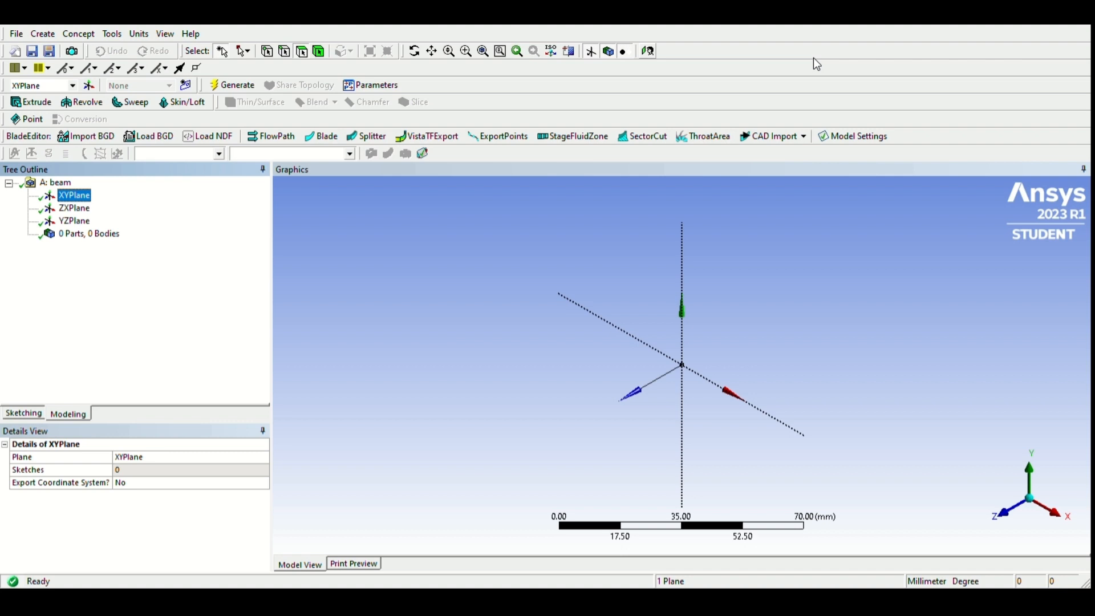
left_click(648, 50)
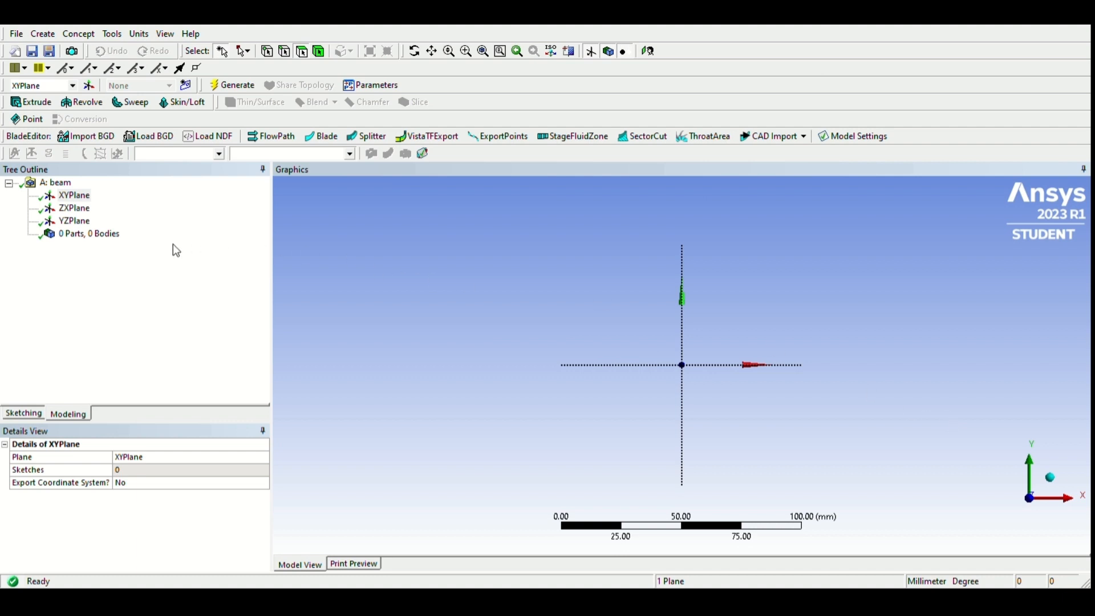
left_click(24, 413)
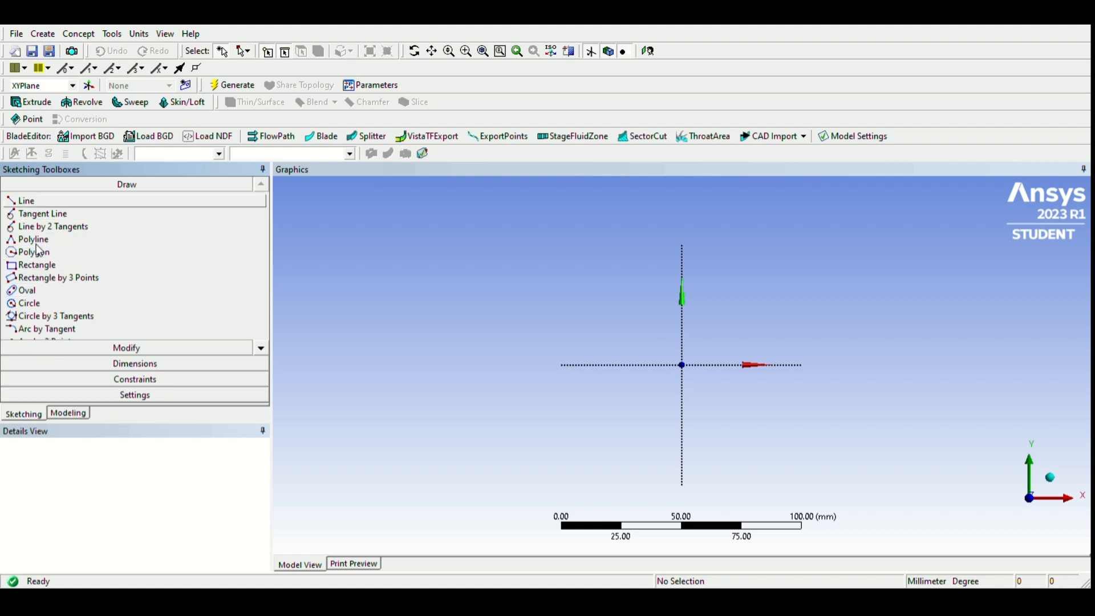
left_click(31, 201)
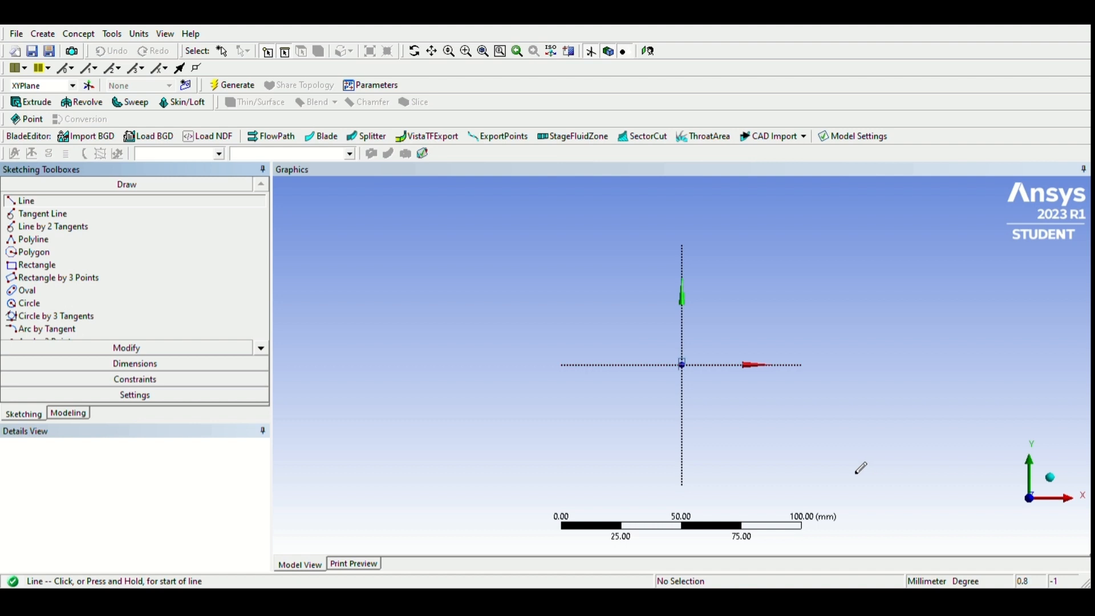
left_click(857, 473)
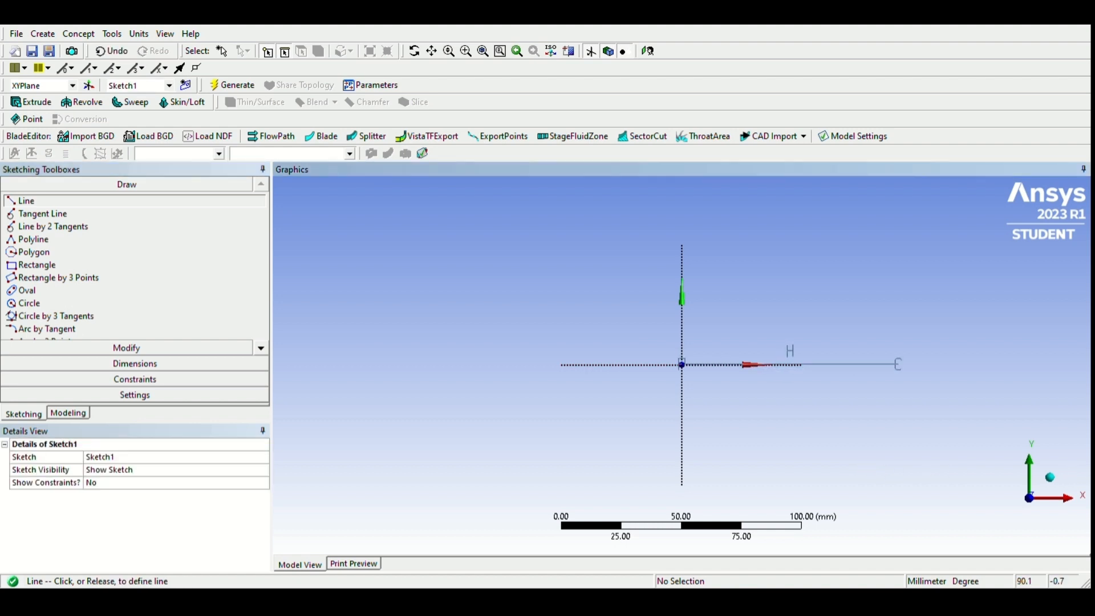
left_click(900, 364)
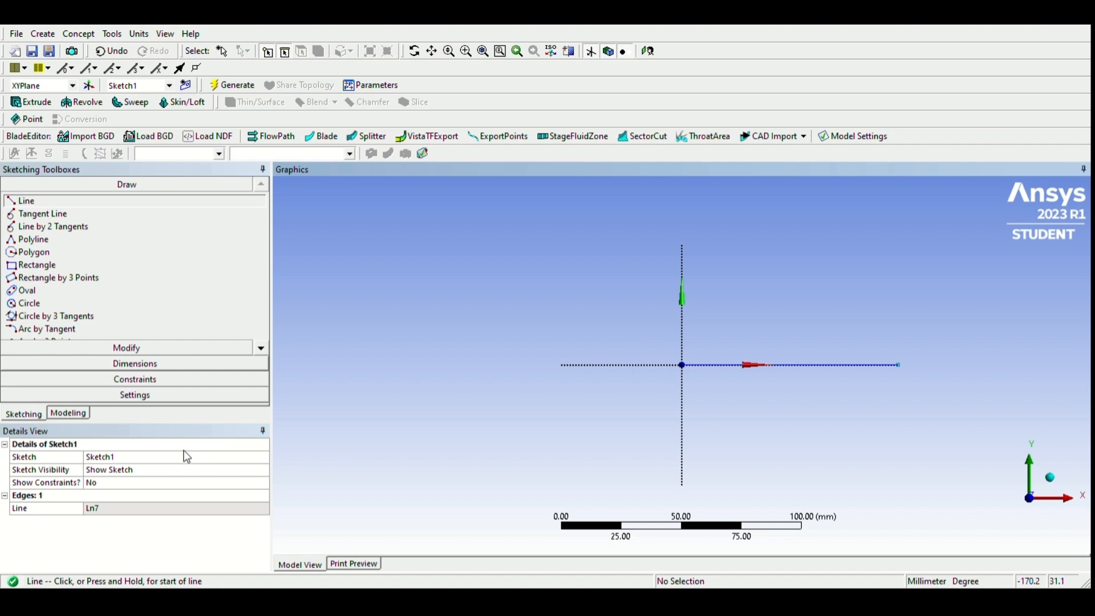
Dimension the sketched line's horizontal length above it, set it to 300 mm and generate the sketch.
left_click(135, 364)
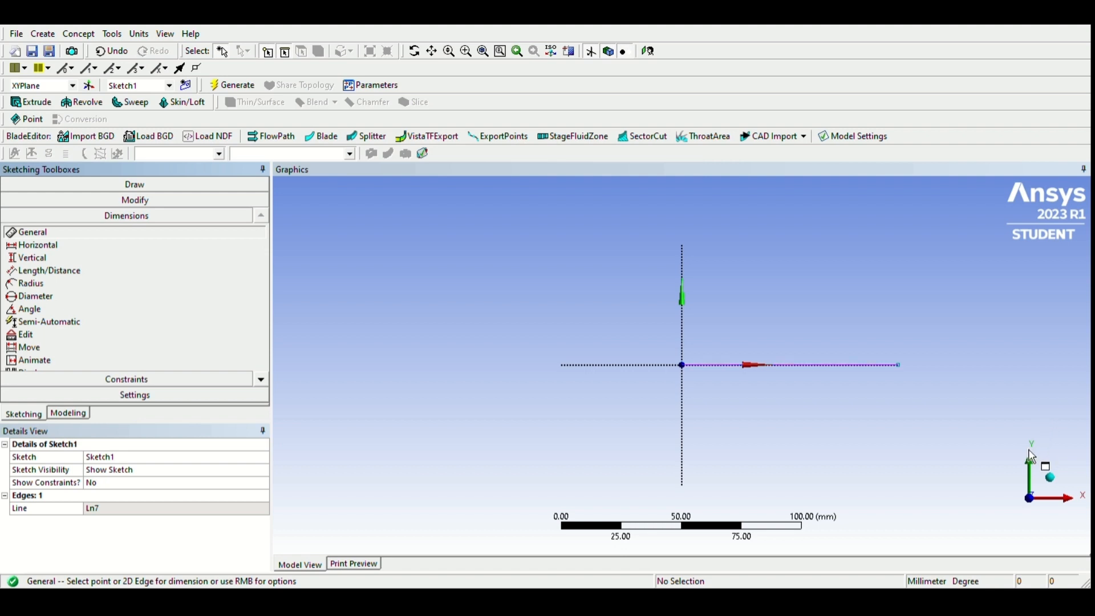
left_click(824, 365)
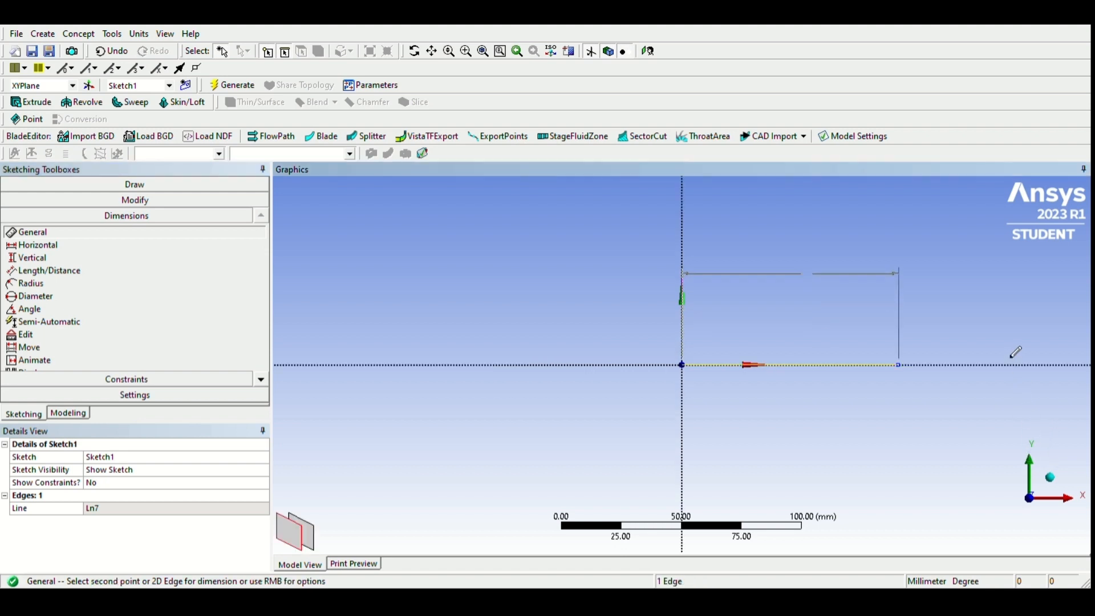
left_click(807, 274)
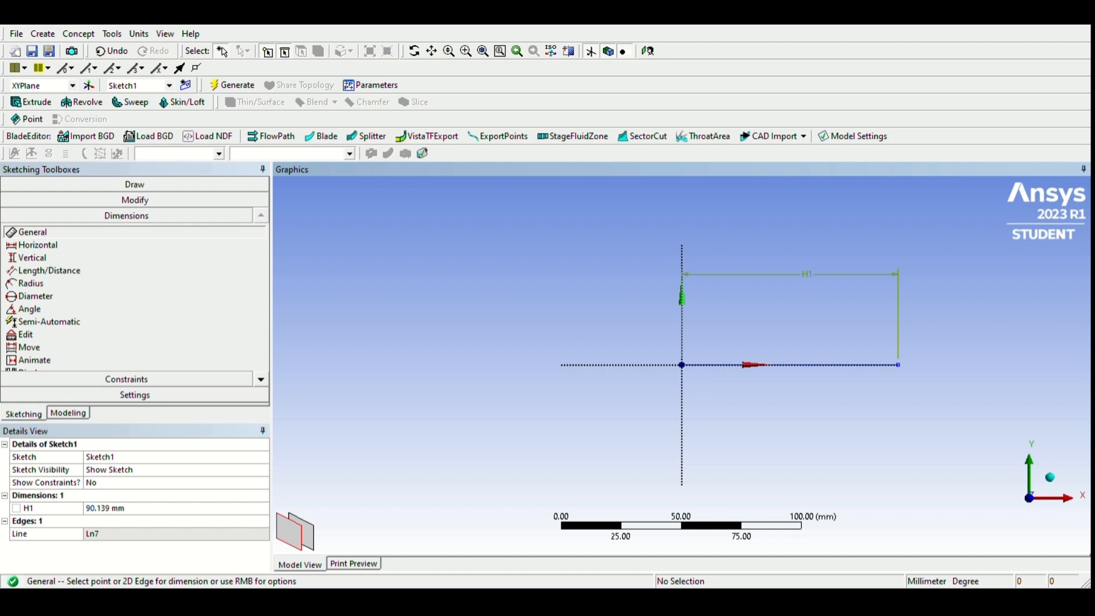
left_click(119, 508)
type("300")
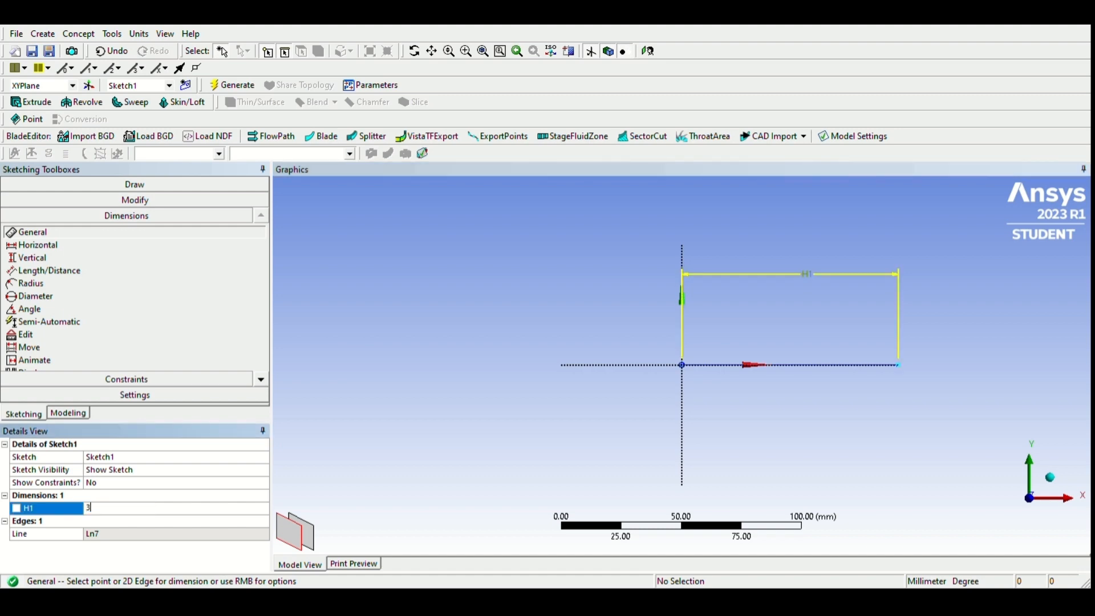
key("Return")
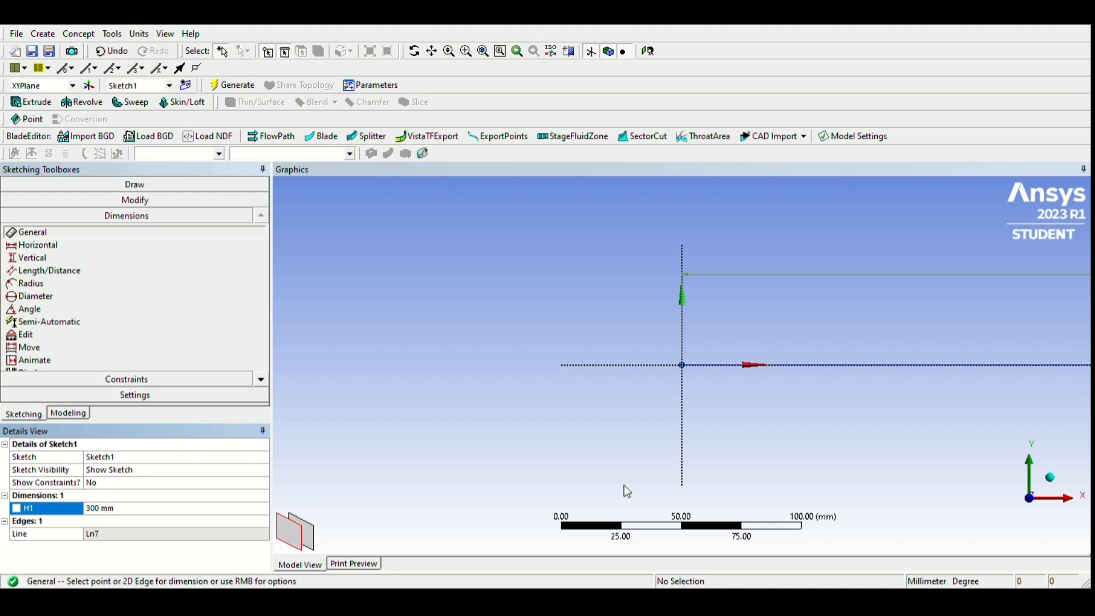
left_click(648, 51)
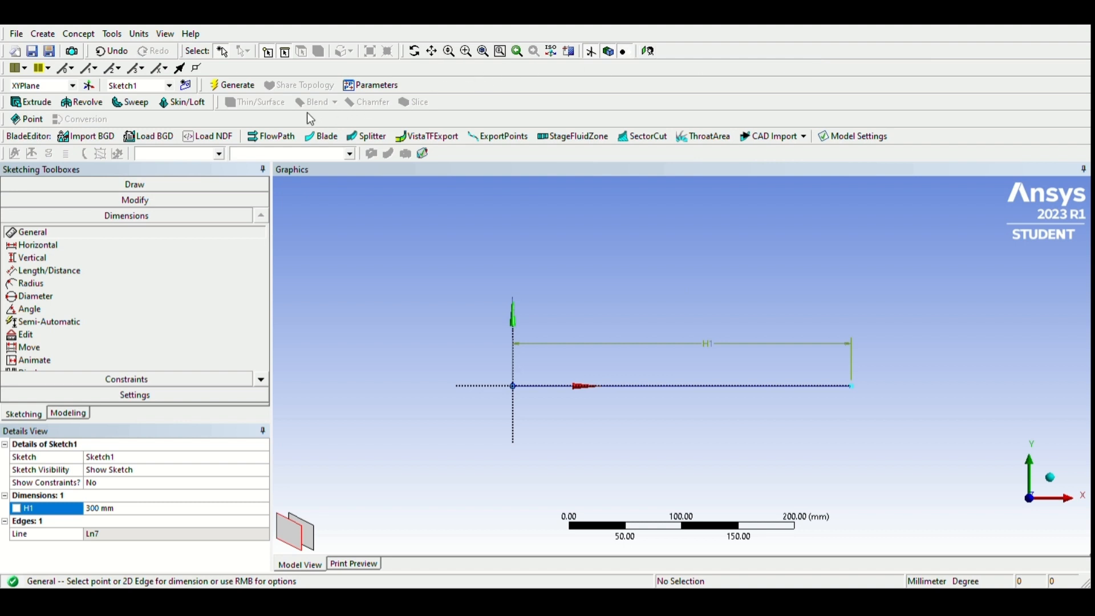
left_click(234, 85)
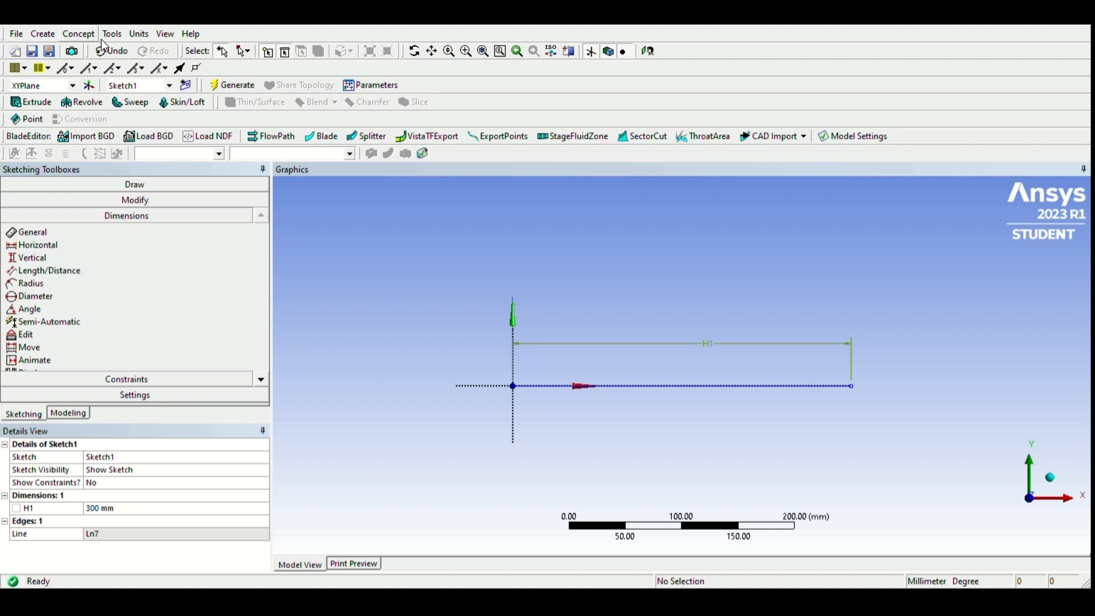
Create a line body with Lines From Sketches, using Sketch1 as the base object and Add Material as the operation.
left_click(68, 413)
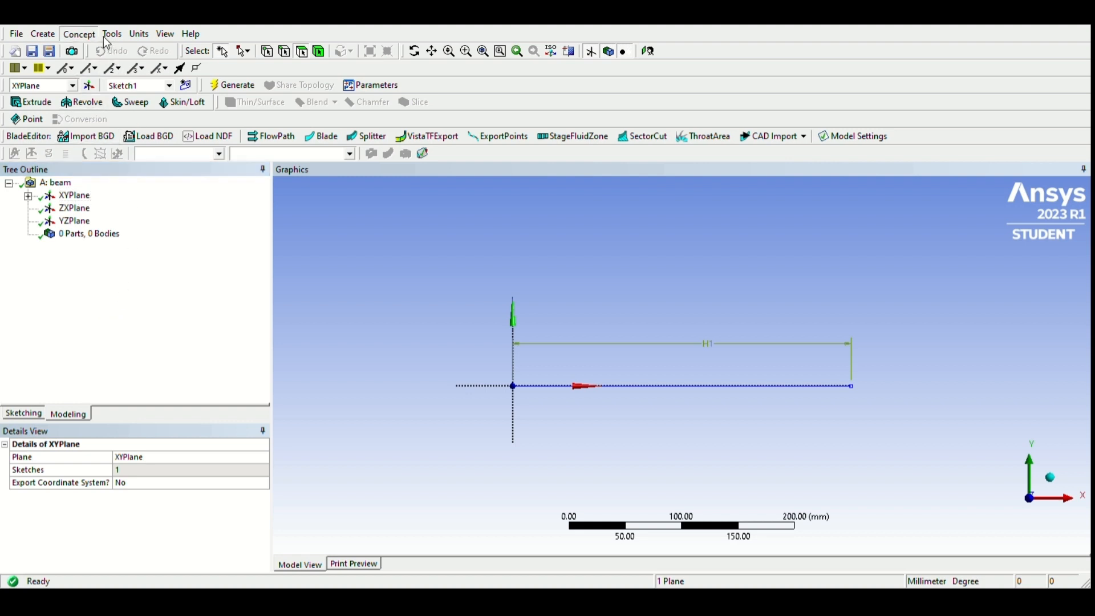
left_click(116, 79)
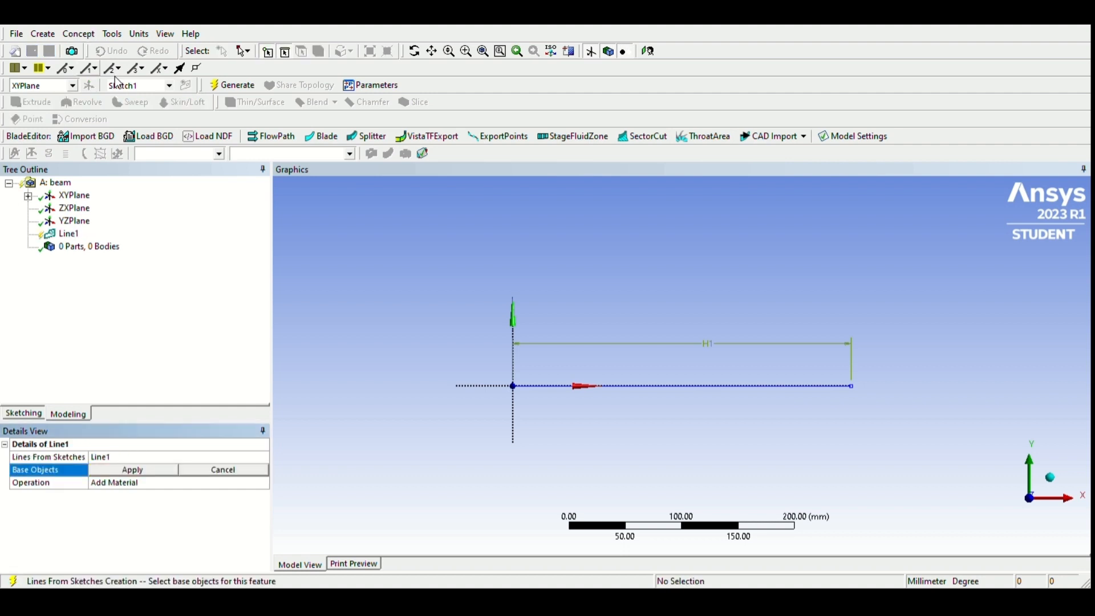
left_click(27, 196)
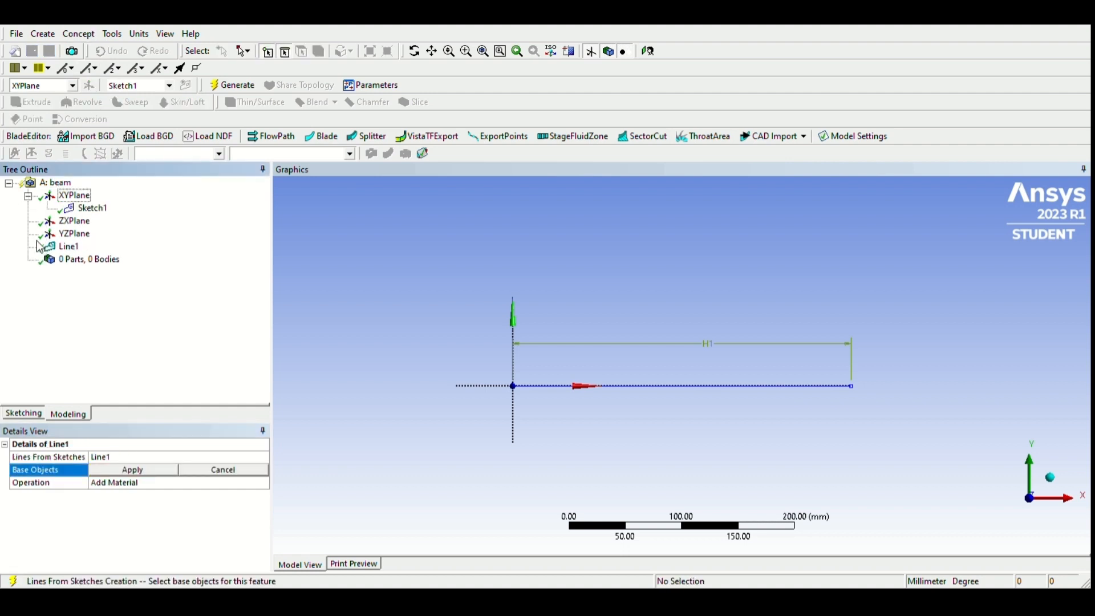
key("Down")
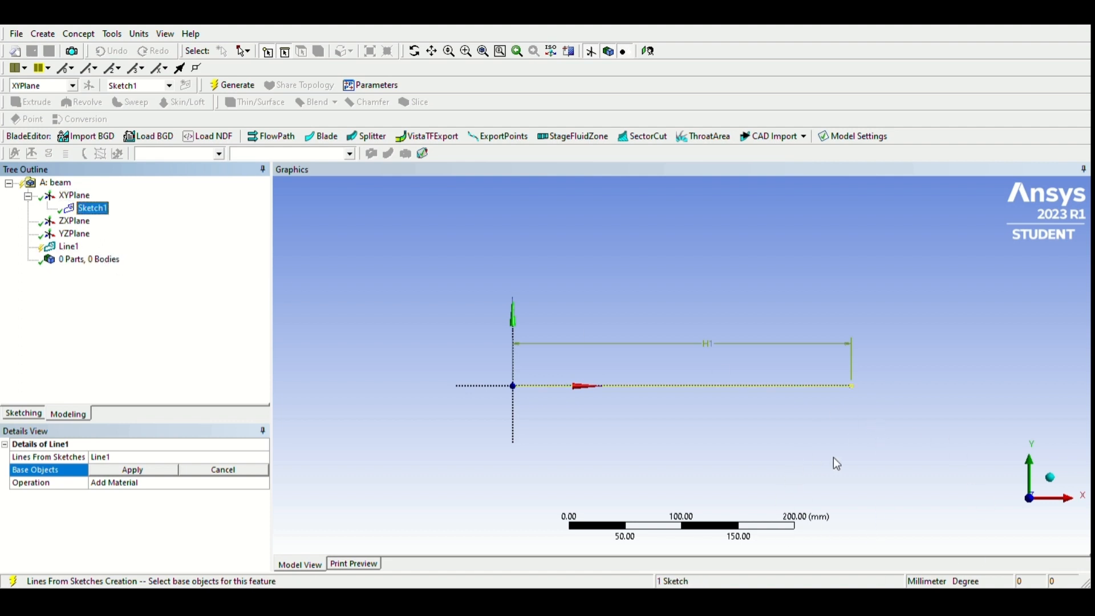
key("Return")
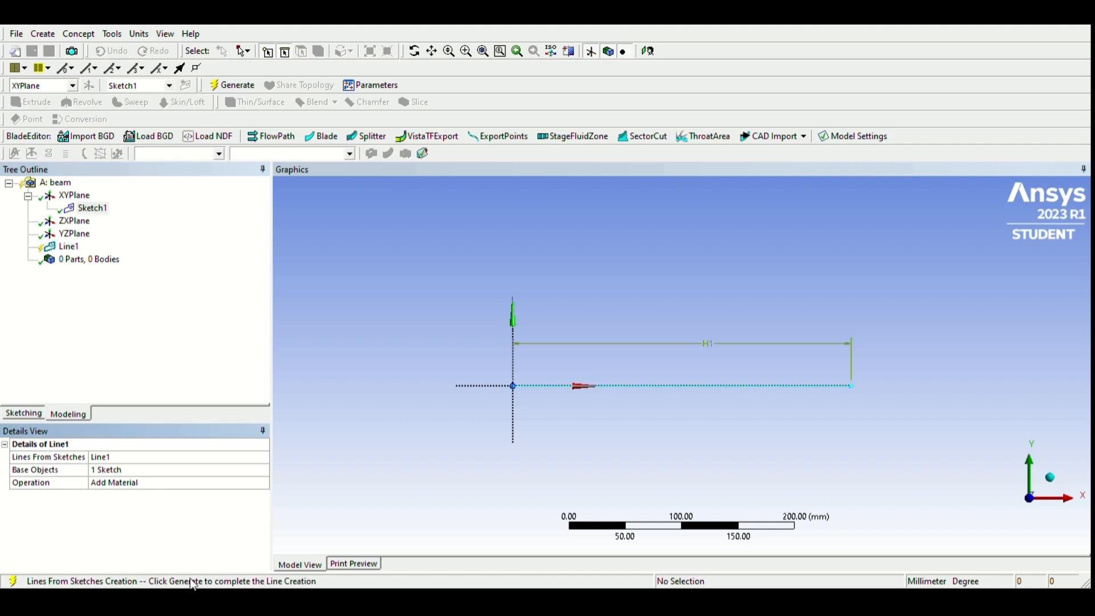
left_click(231, 85)
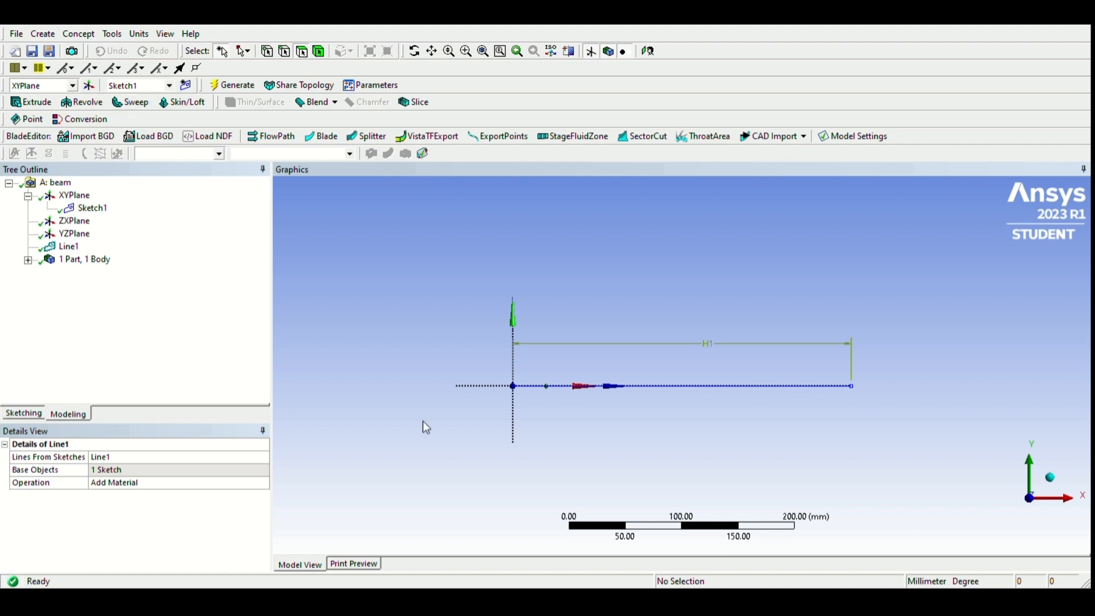
left_click(93, 208)
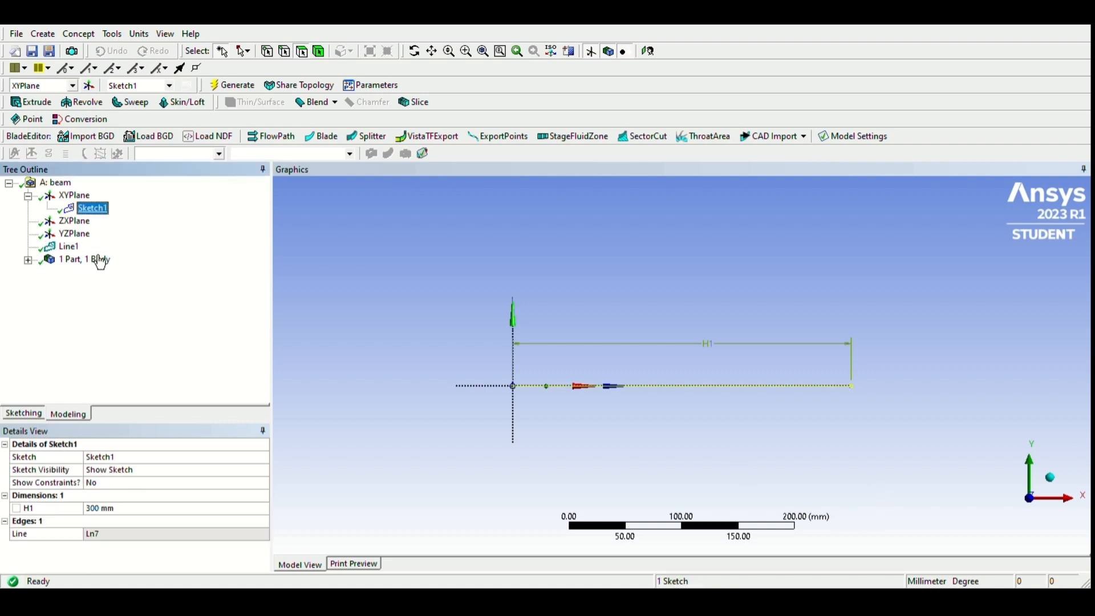
Create a rectangular cross section with B set to 30 mm and H set to 15 mm, and generate it.
left_click(89, 39)
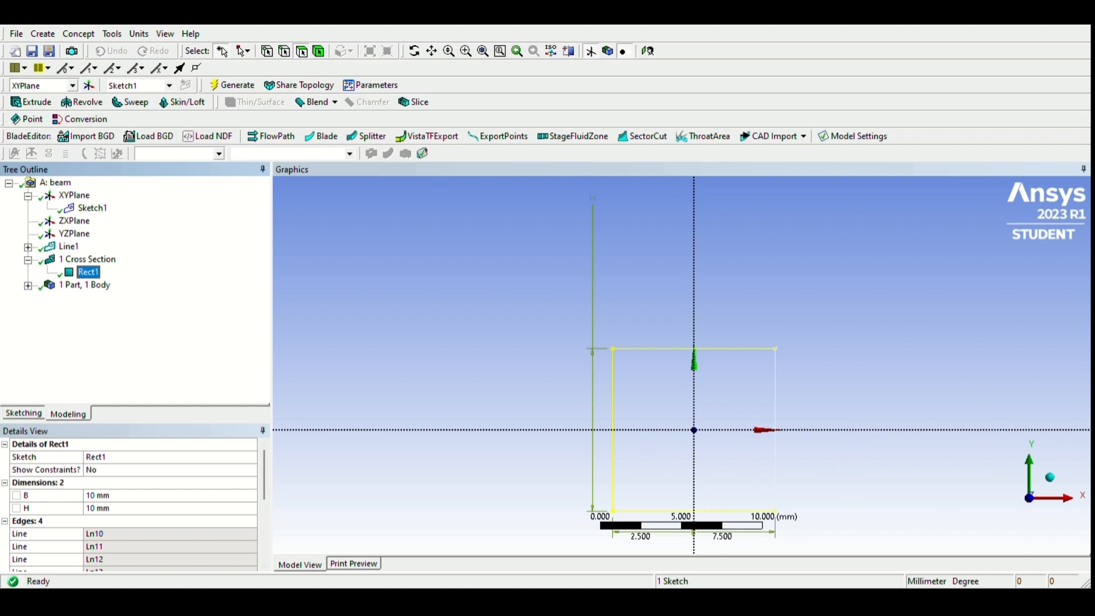
left_click(98, 496)
type("30")
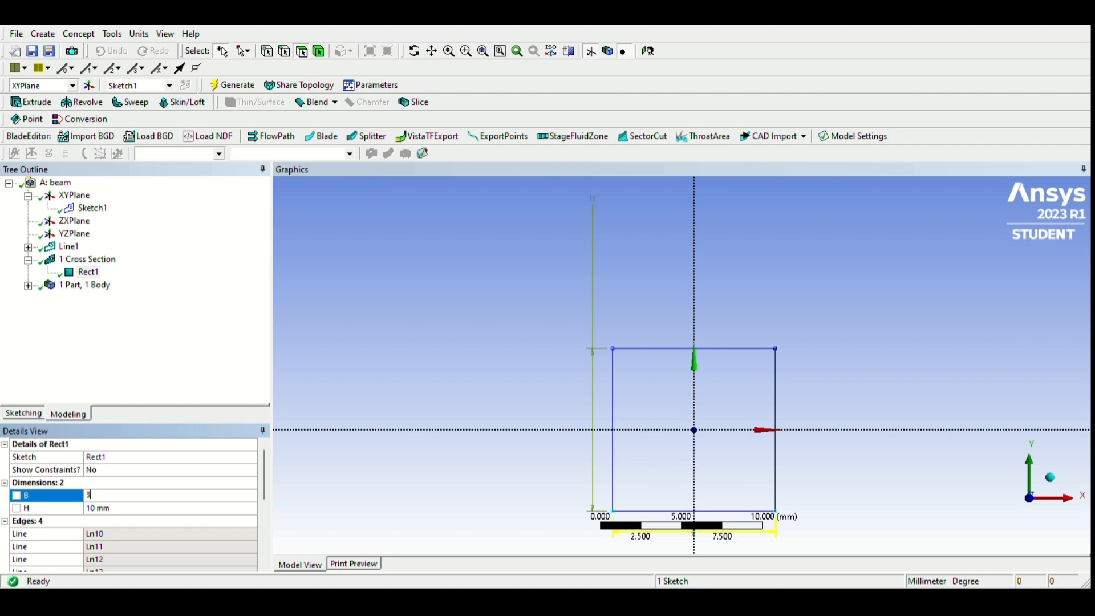
key("Return")
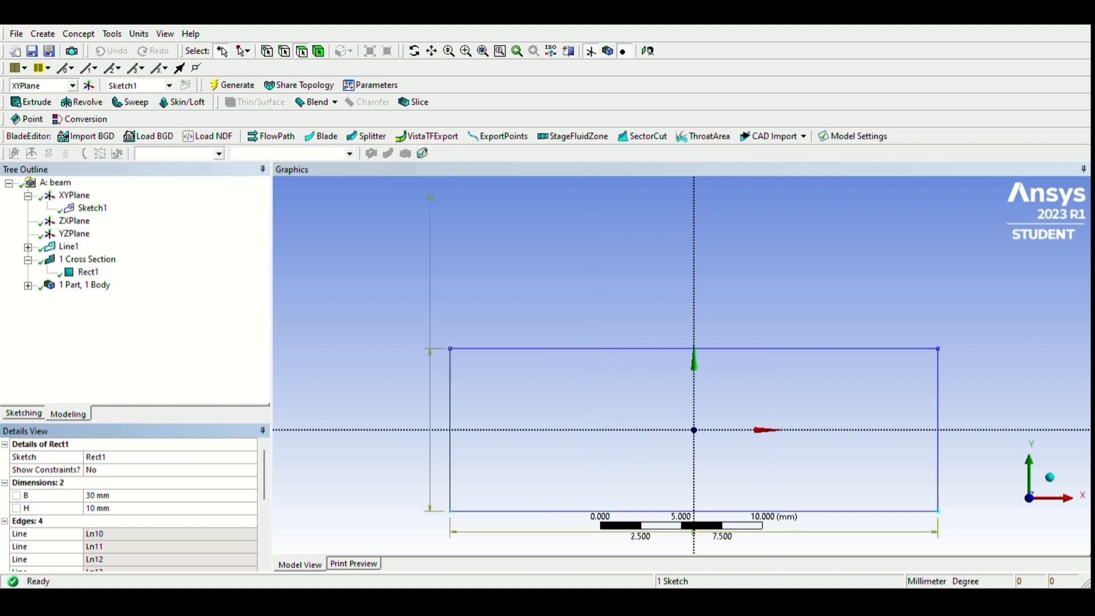
left_click(98, 508)
type("15")
key("Return")
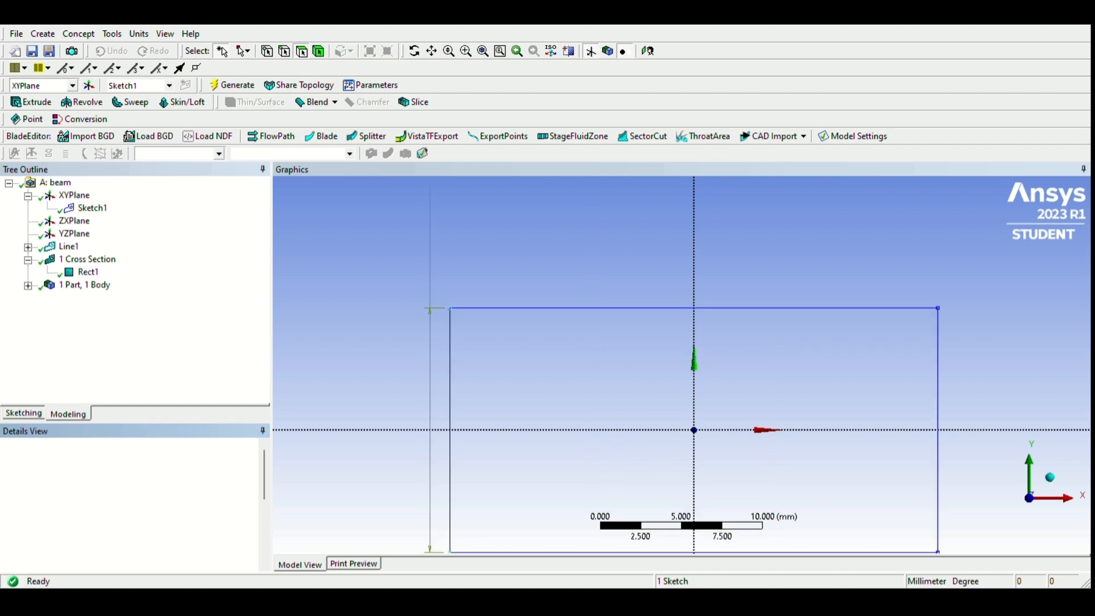
left_click(233, 85)
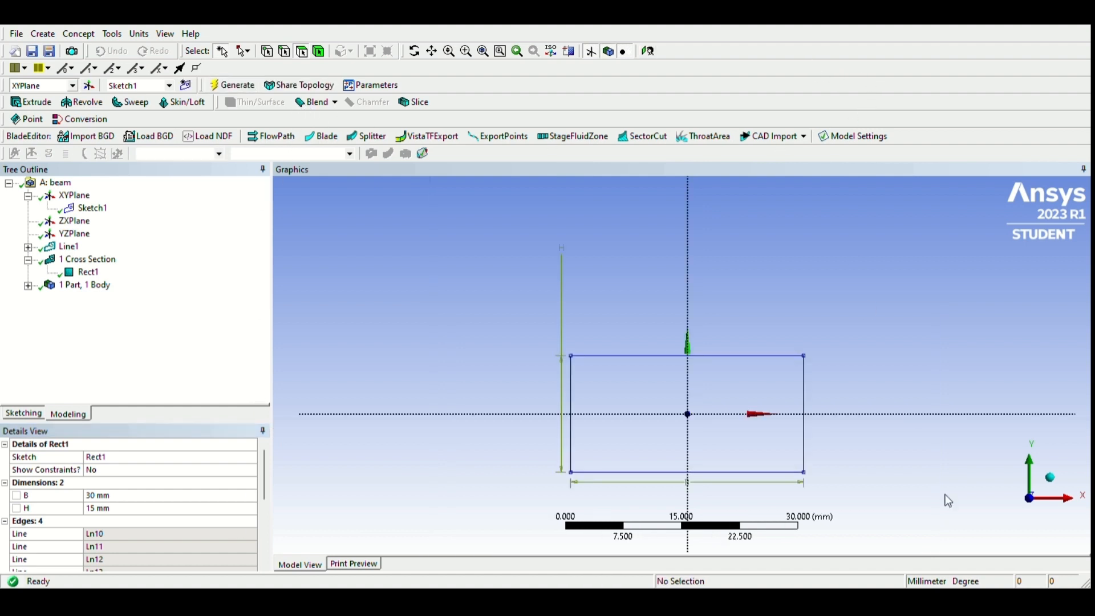
Assign the Rect1 cross section to the line body and regenerate the geometry.
mouse_move(948, 499)
middle_mouse_down()
mouse_move(958, 506)
mouse_move(901, 511)
mouse_move(634, 485)
middle_mouse_up()
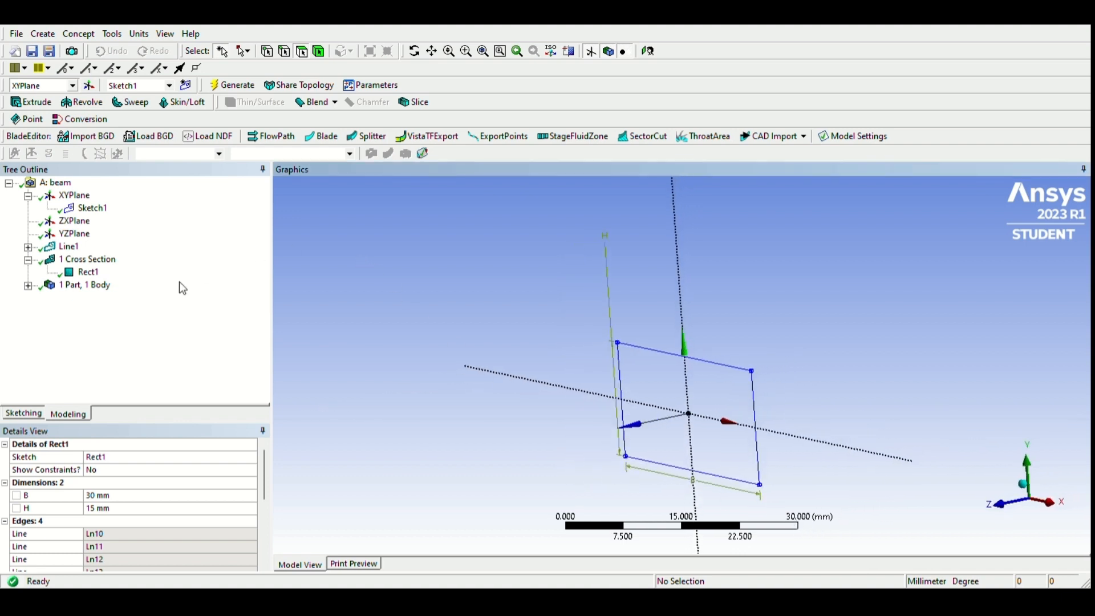
left_click(36, 354)
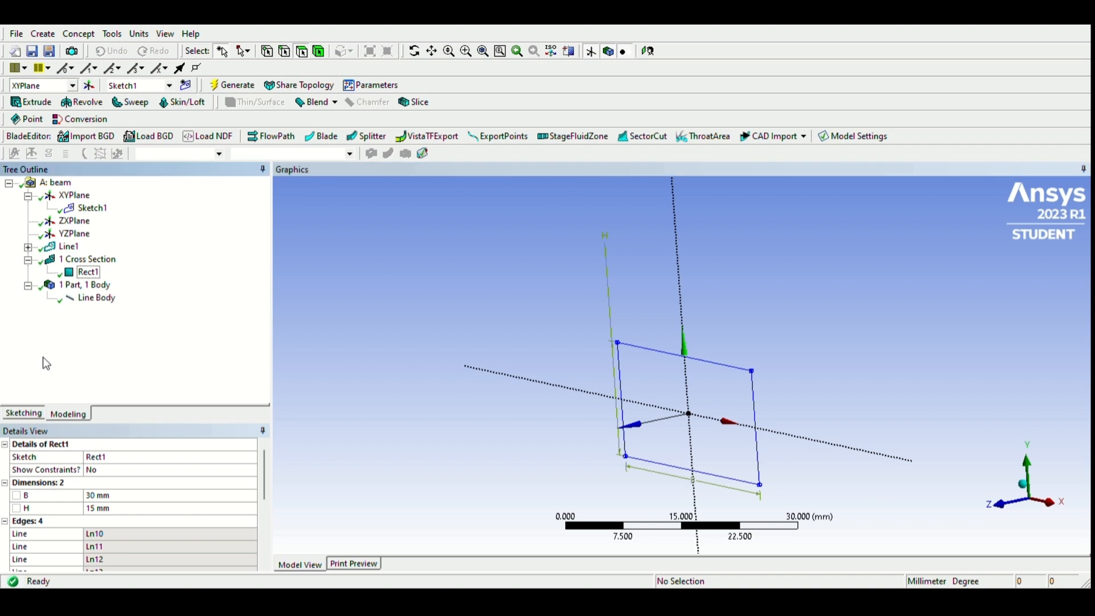
left_click(96, 298)
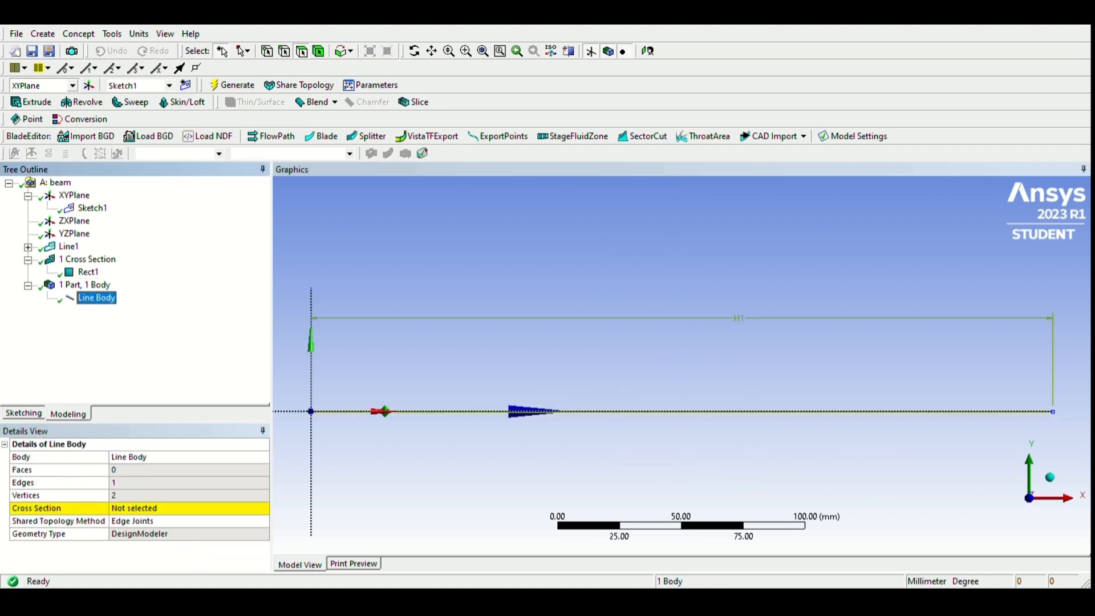
left_click(157, 509)
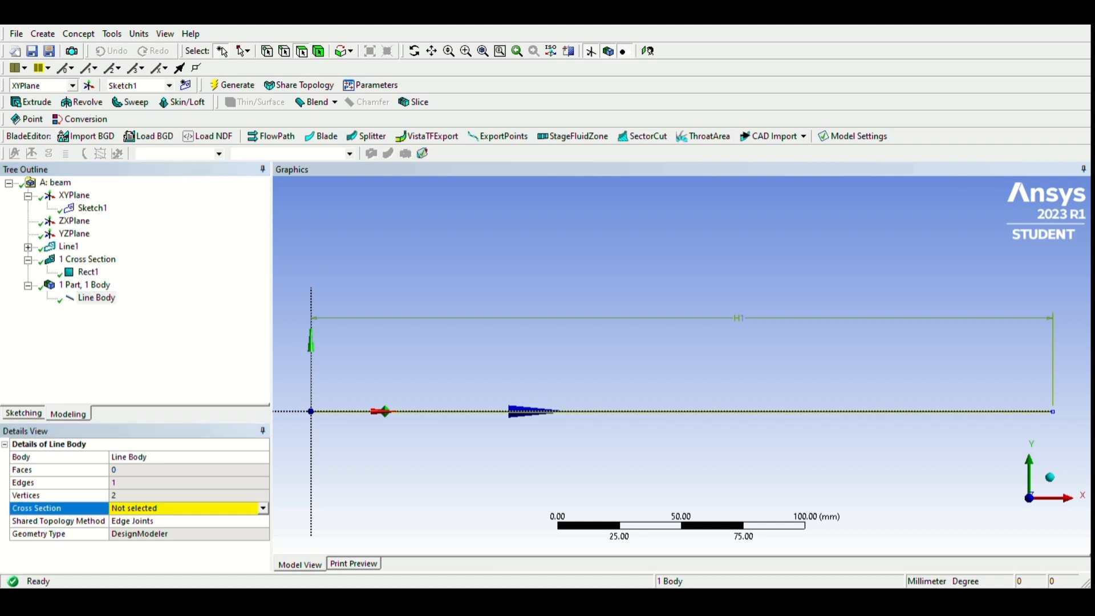
left_click(131, 531)
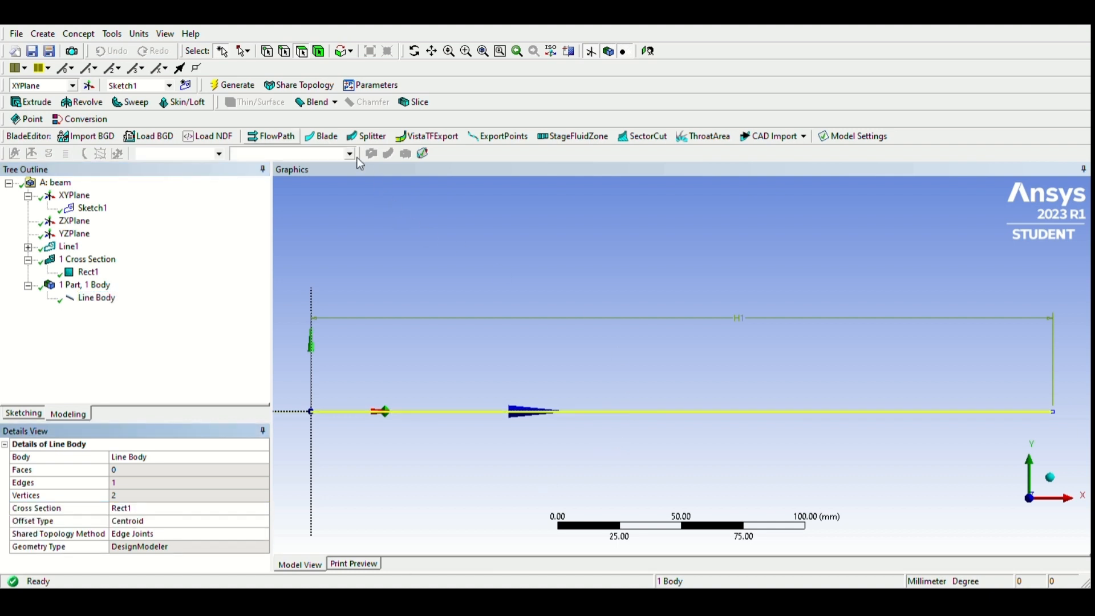
left_click(237, 86)
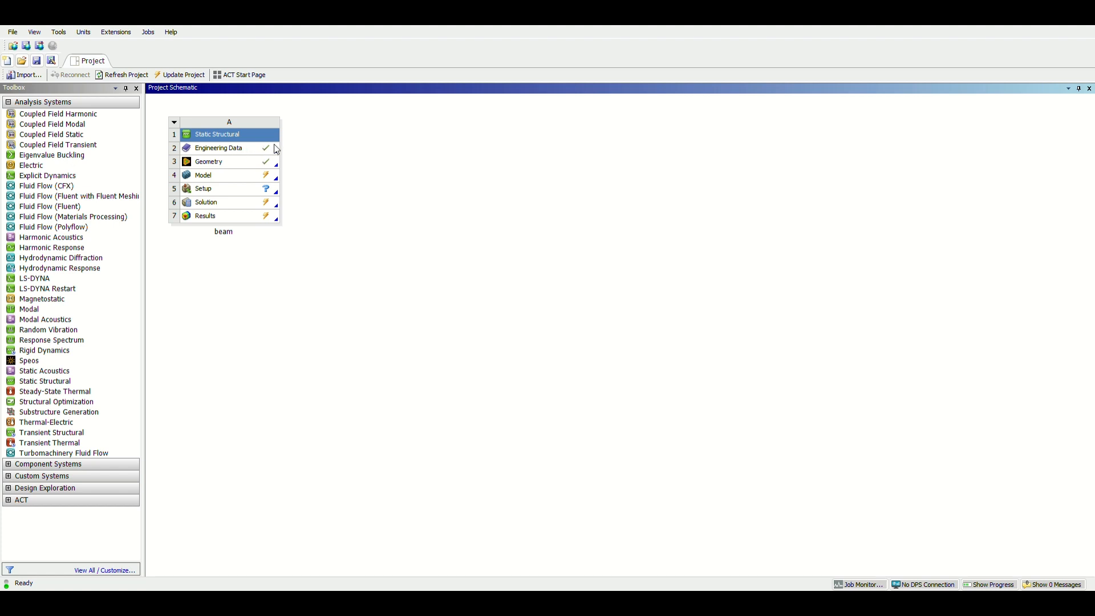
Open the beam system's model in Mechanical and generate the mesh with the default settings.
double_click(263, 178)
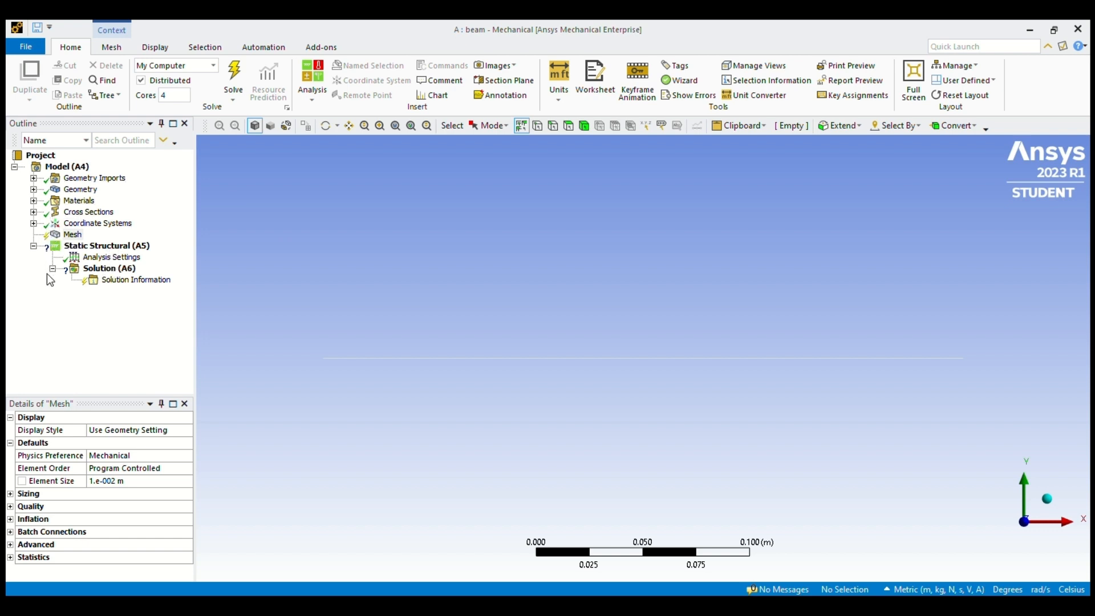
left_click(78, 290)
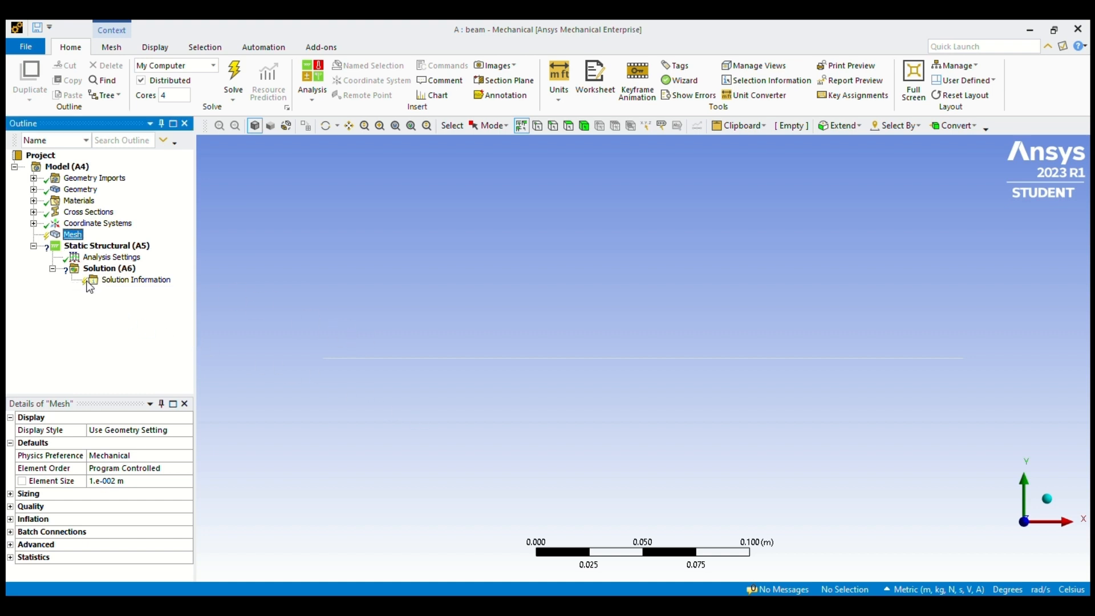
right_click(87, 281)
left_click(157, 336)
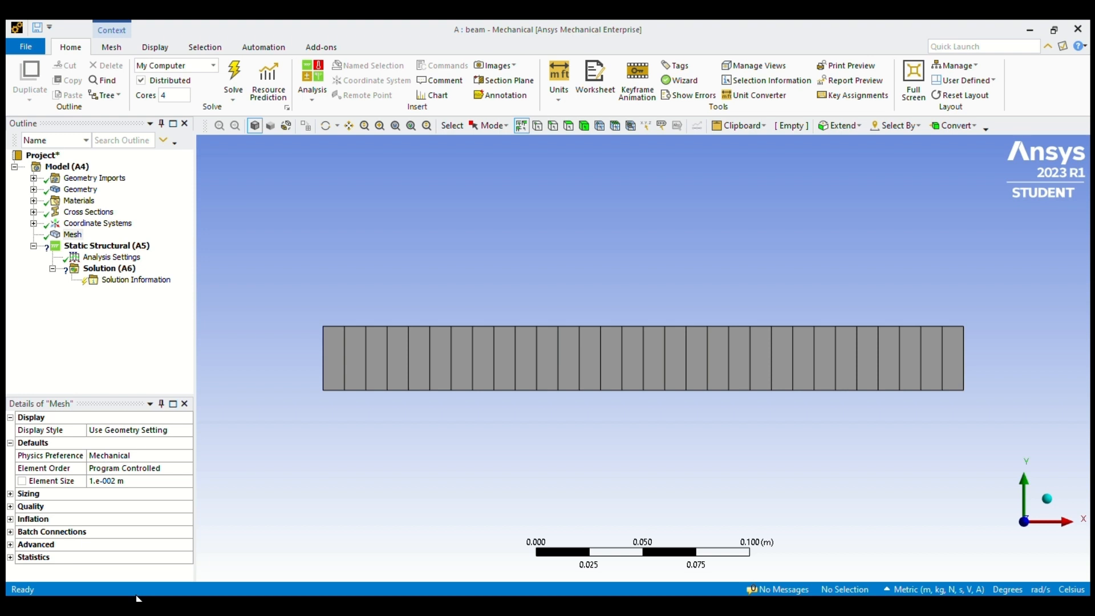
Add a Fixed Support to the static structural analysis, scoped to the beam's end vertex at the origin.
left_click(130, 246)
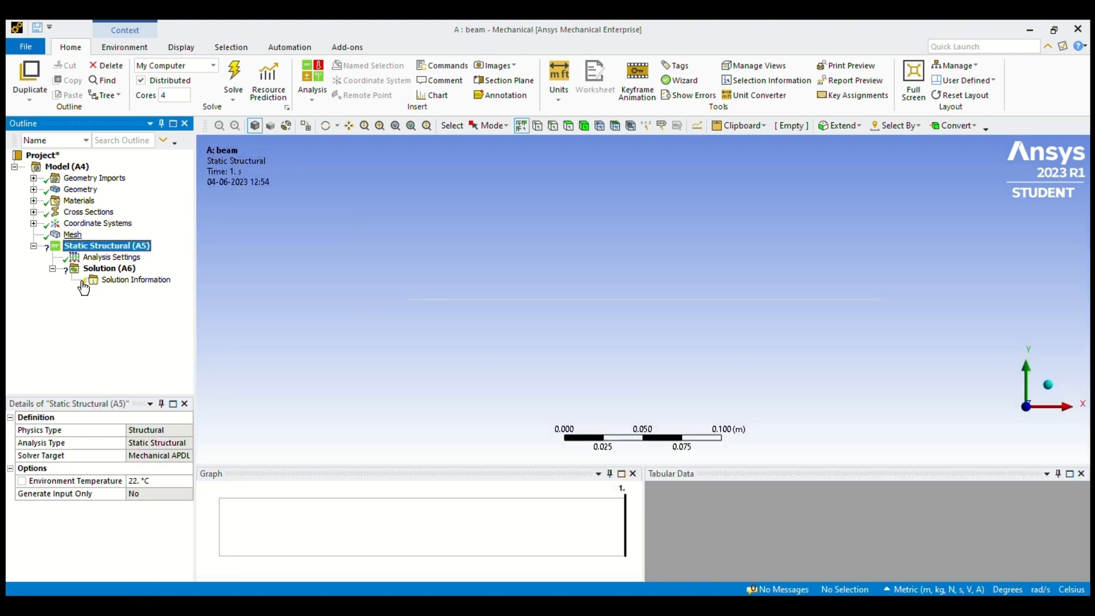
left_click(72, 235)
middle_click_drag(598, 320, 632, 536)
middle_click_drag(634, 357, 679, 349)
left_click(107, 246)
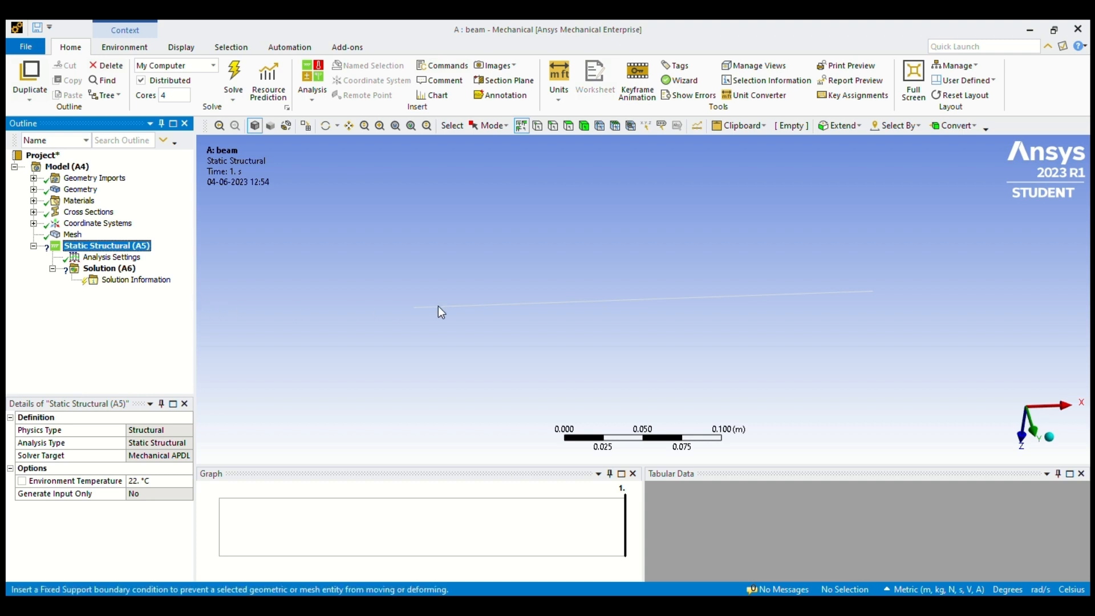
left_click(510, 376)
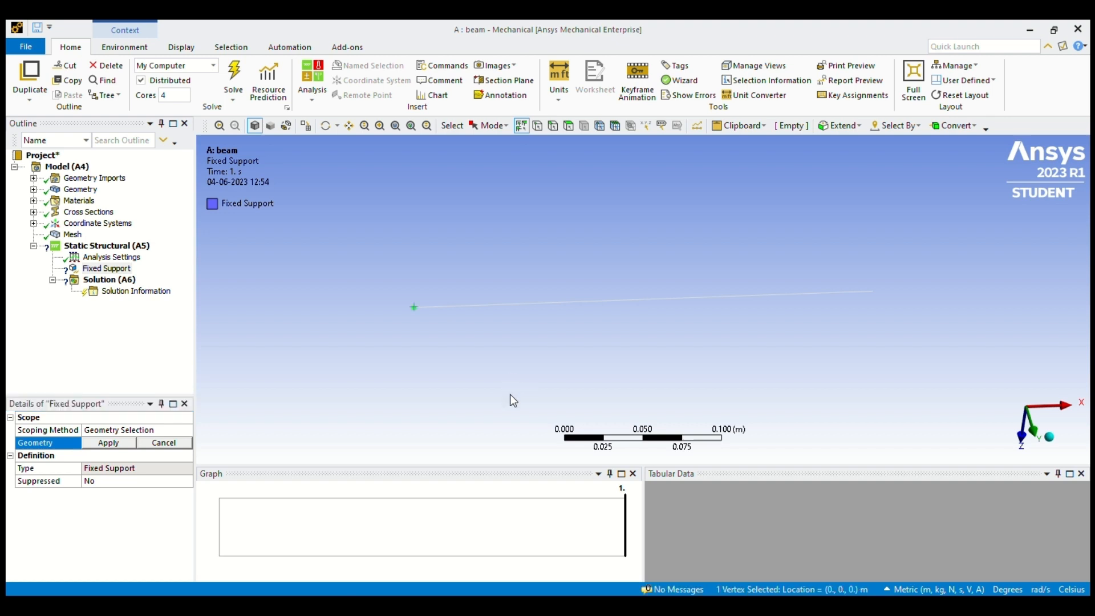
left_click(109, 442)
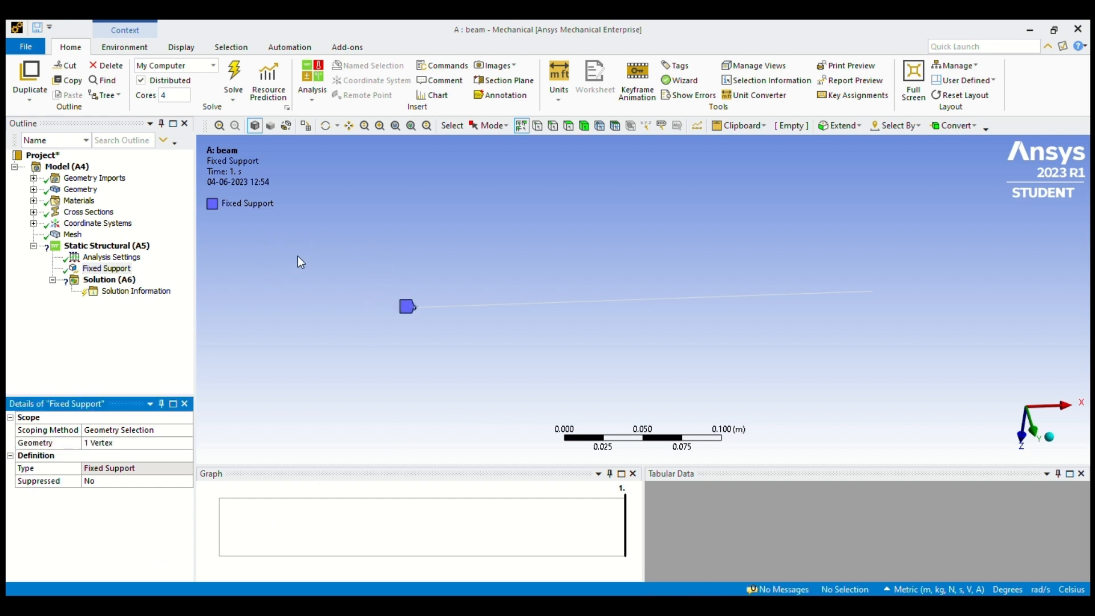
Add a Force to the static structural analysis, scoped to the vertex at the beam's free end.
middle_click_drag(995, 447, 824, 438)
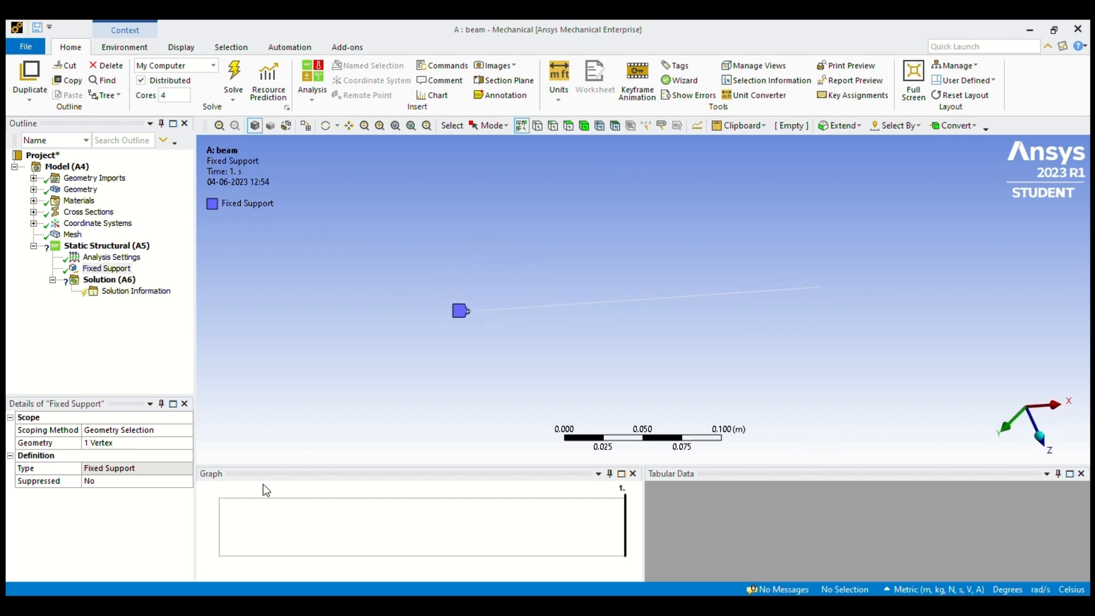
left_click(108, 246)
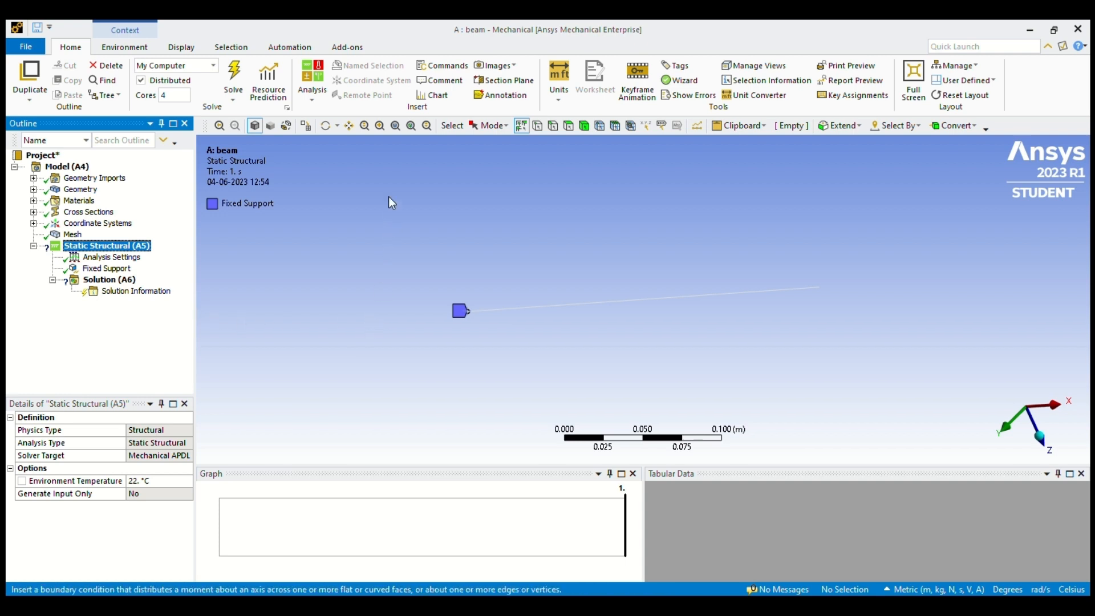
left_click(390, 132)
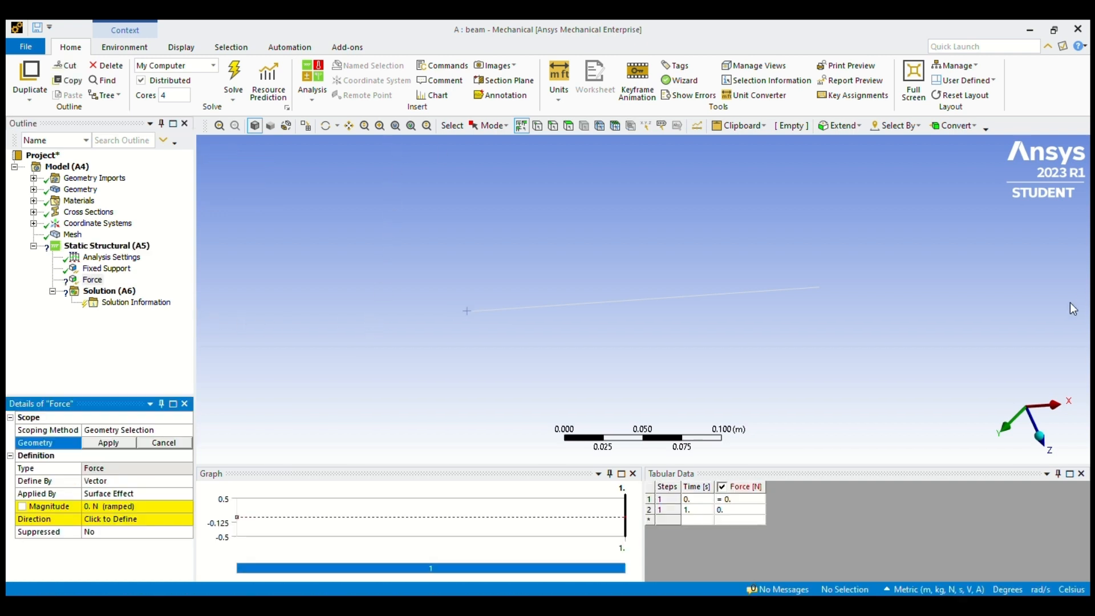
left_click(1019, 352)
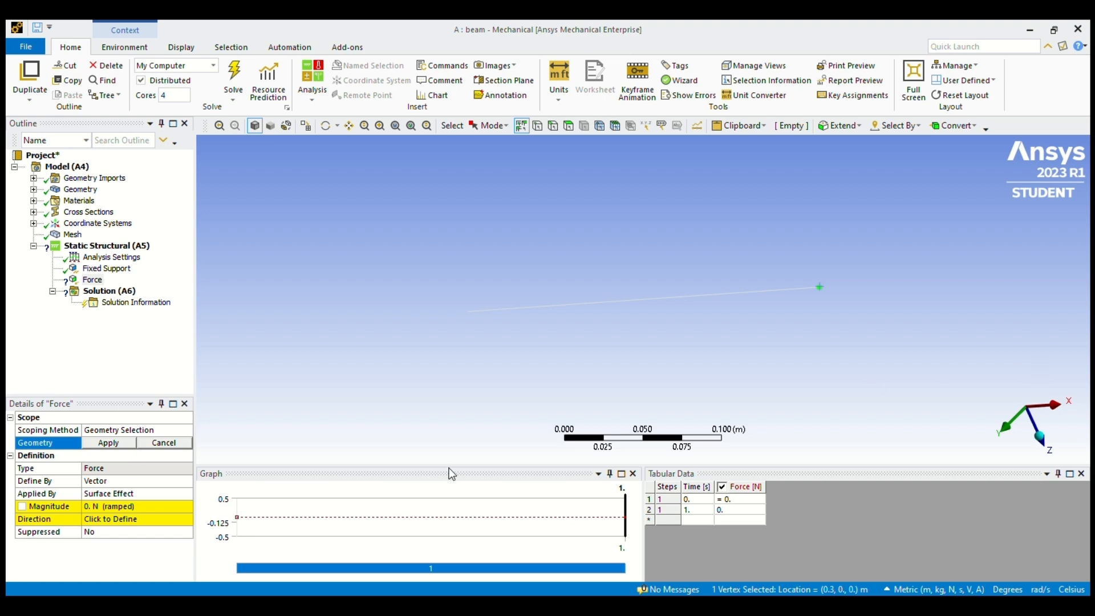
left_click(144, 540)
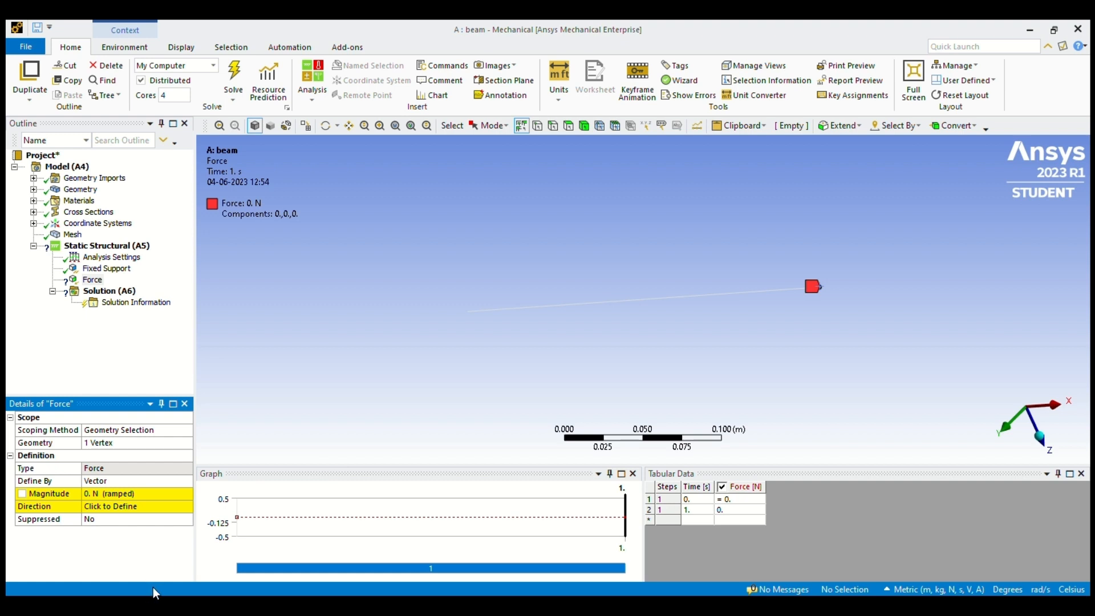
left_click(190, 546)
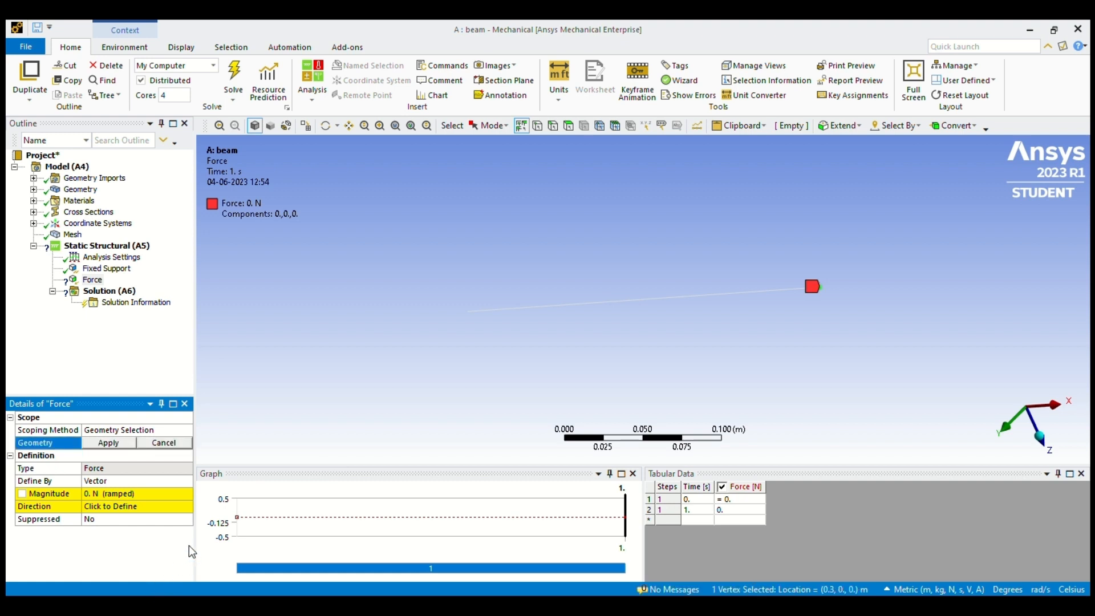
left_click(151, 549)
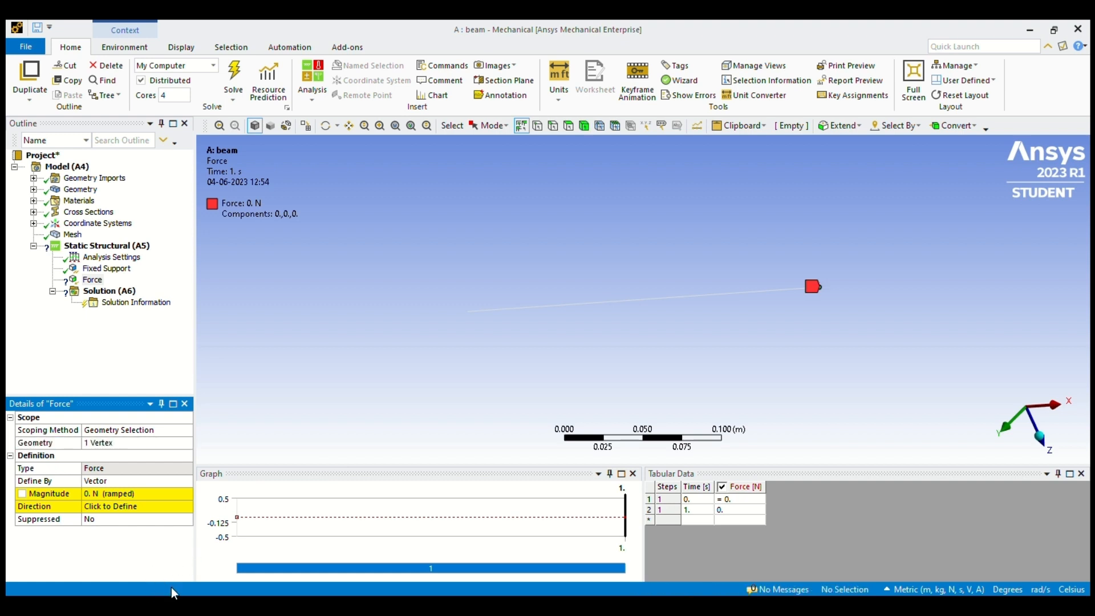
Define the force by Components and set its Z component to 500 N.
left_click(172, 588)
left_click(228, 589)
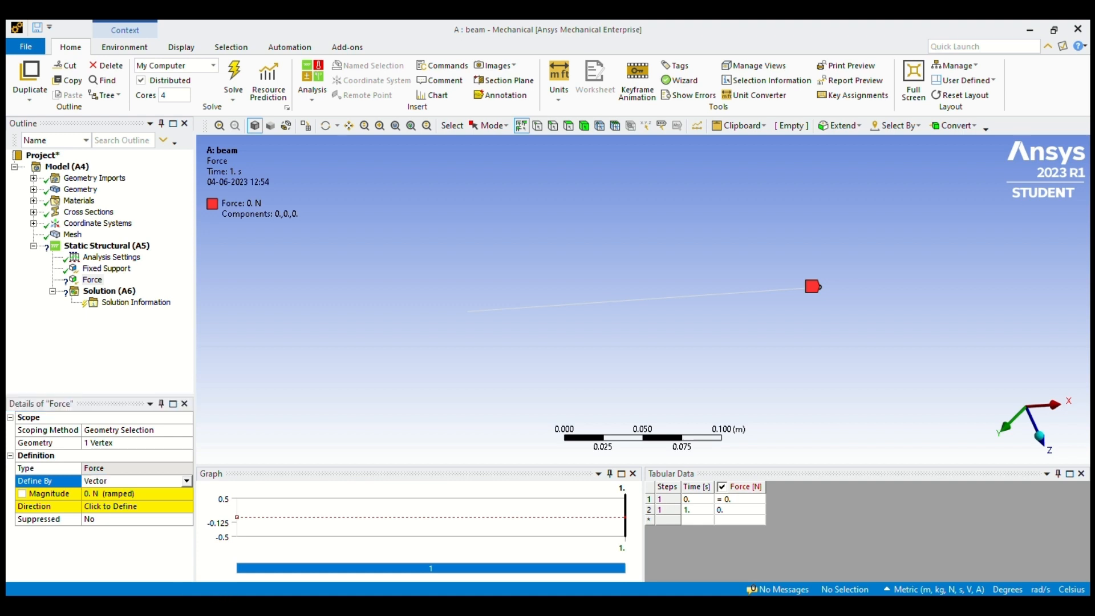
left_click(137, 503)
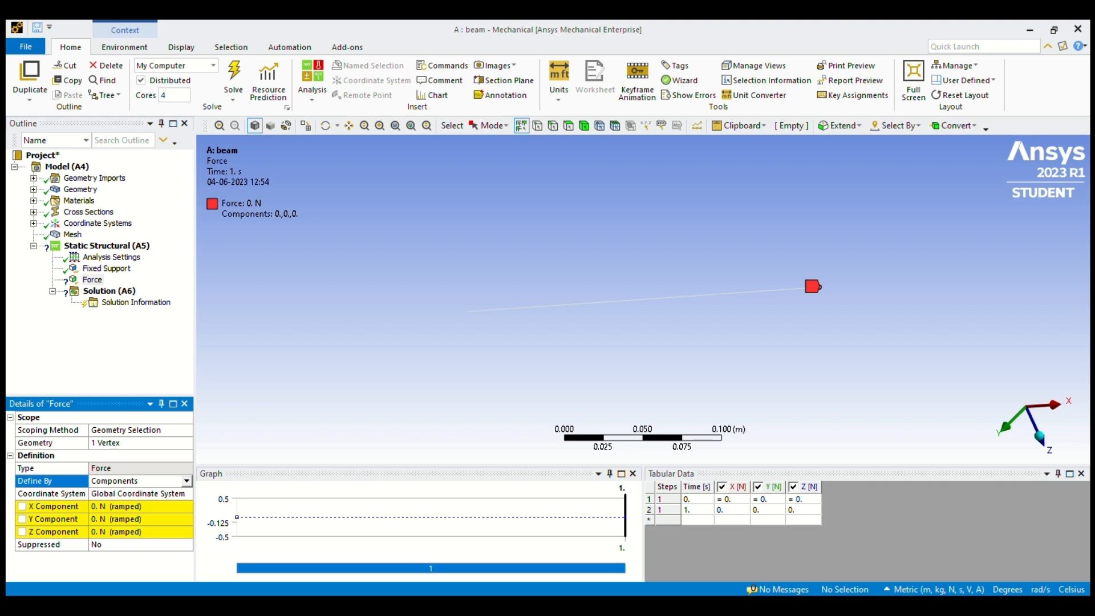
middle_click_drag(813, 286, 869, 291)
middle_click_drag(1022, 379, 1026, 387)
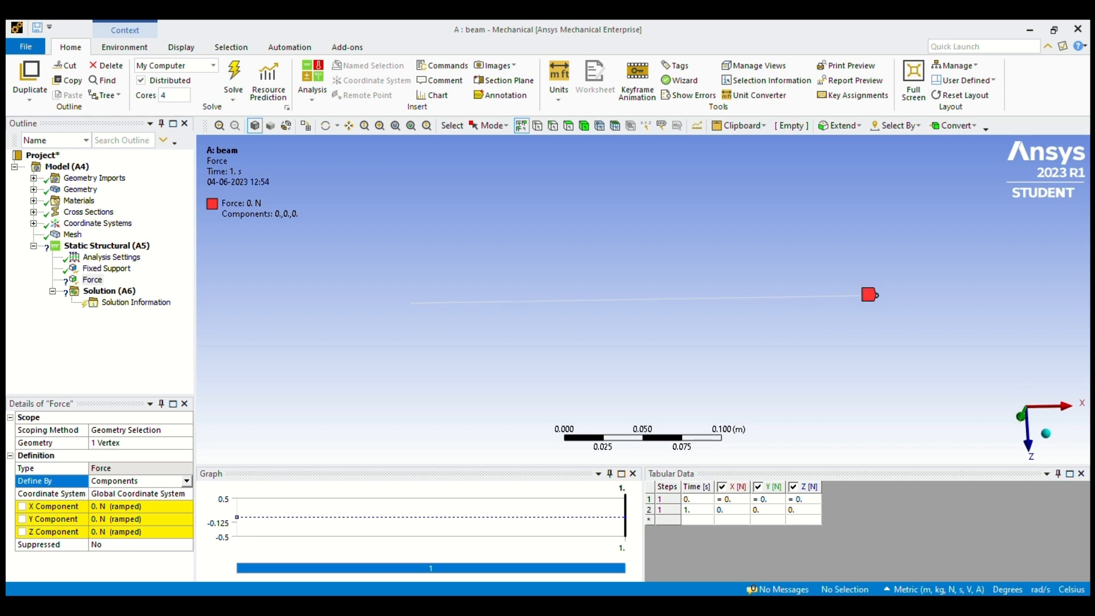
left_click(135, 533)
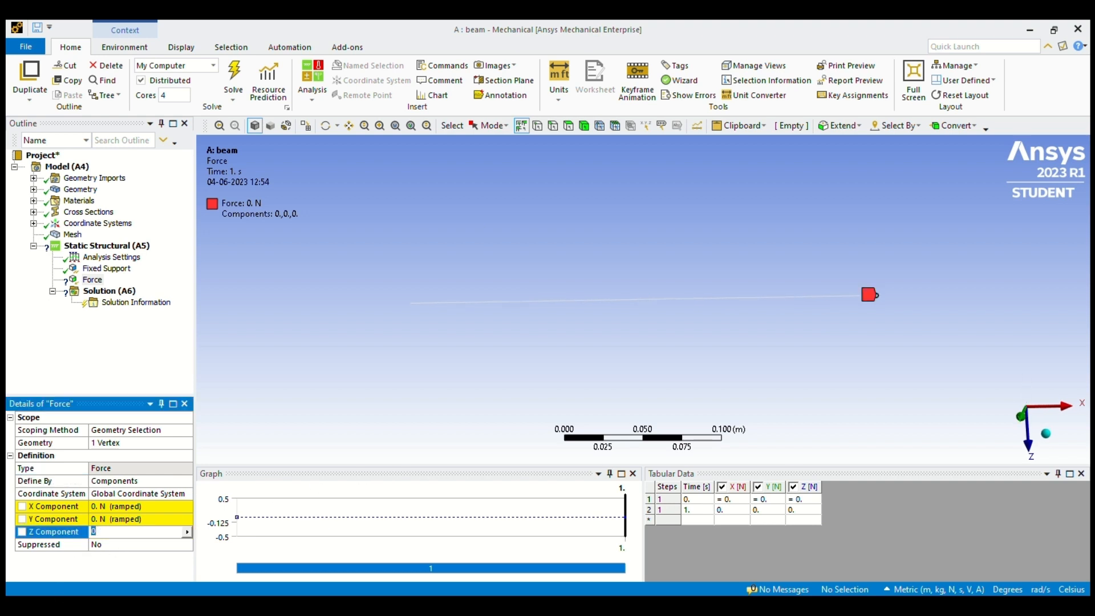
type("500")
key("Return")
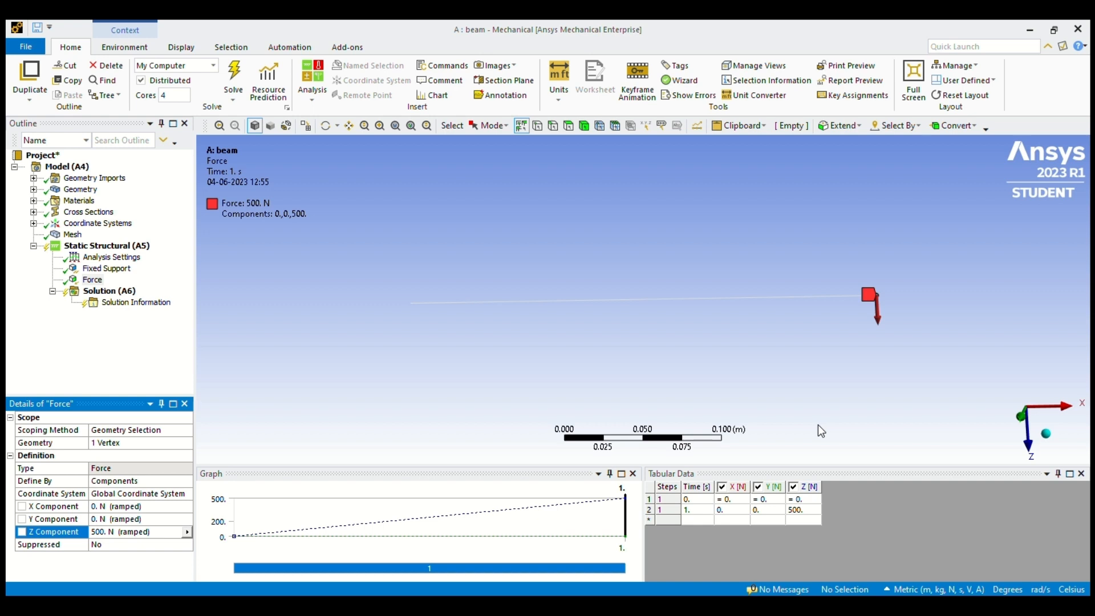
Insert Total Deformation, Total Bending Moment and Total Shear Force results under the solution and solve the analysis.
left_click(109, 291)
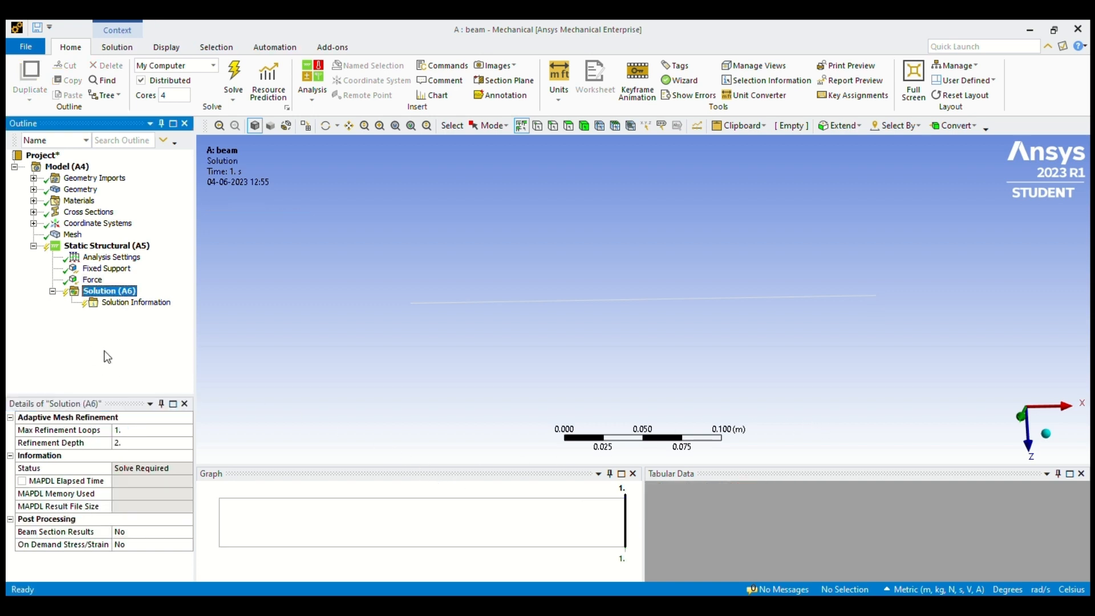
left_click(477, 366)
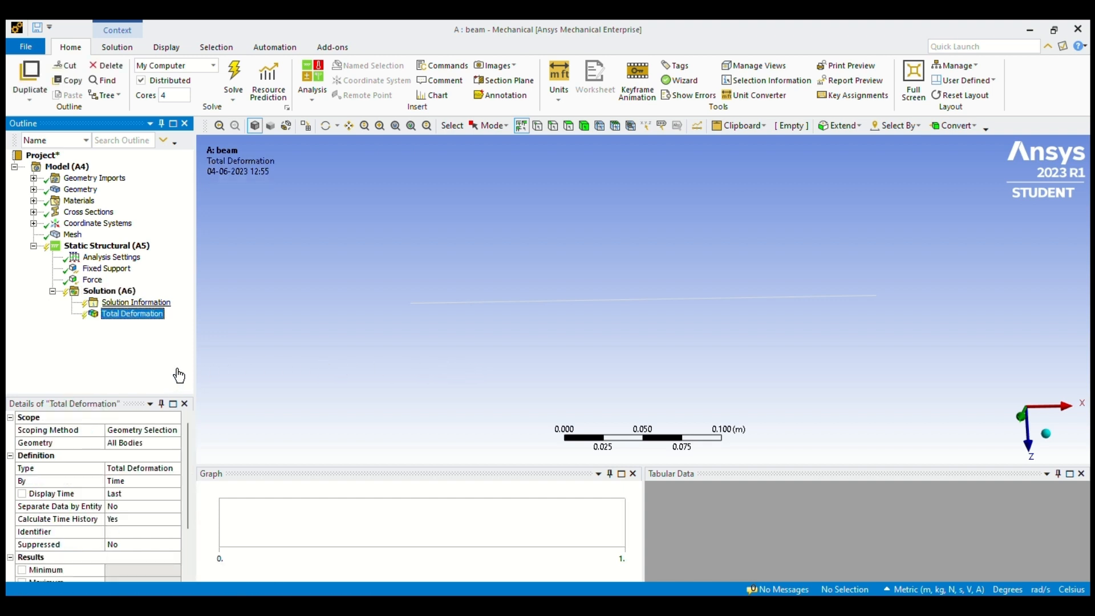
left_click(128, 291)
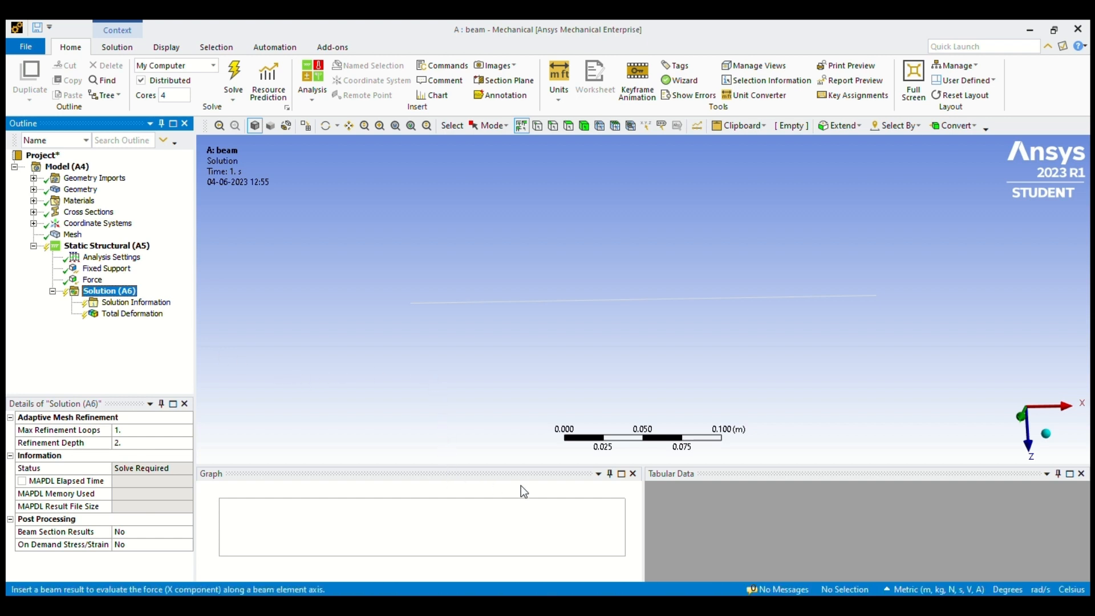
left_click(568, 501)
left_click(116, 291)
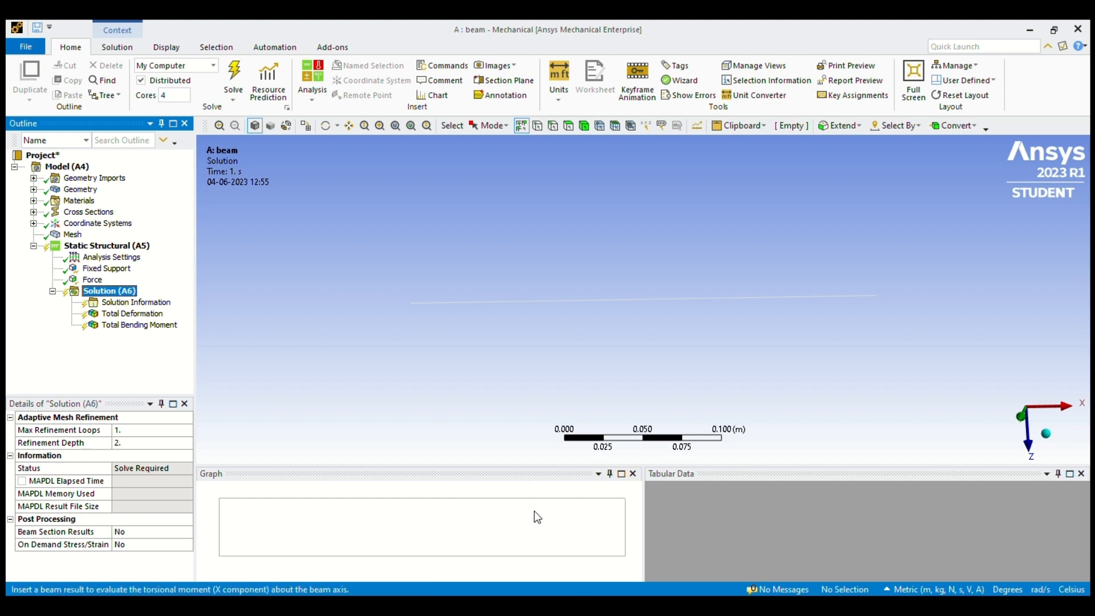
left_click(524, 532)
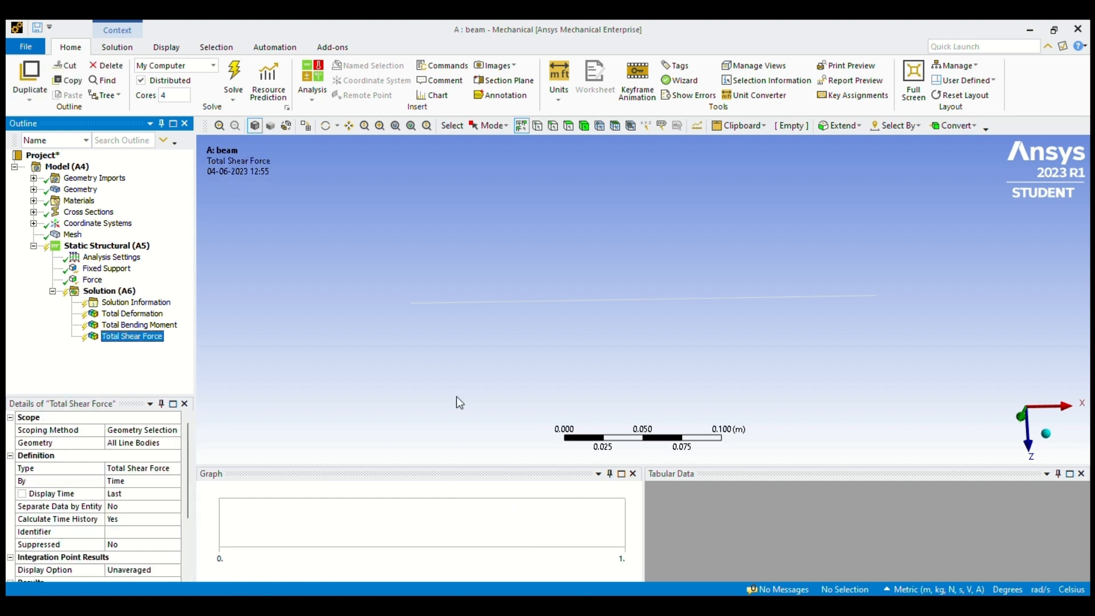
left_click(234, 83)
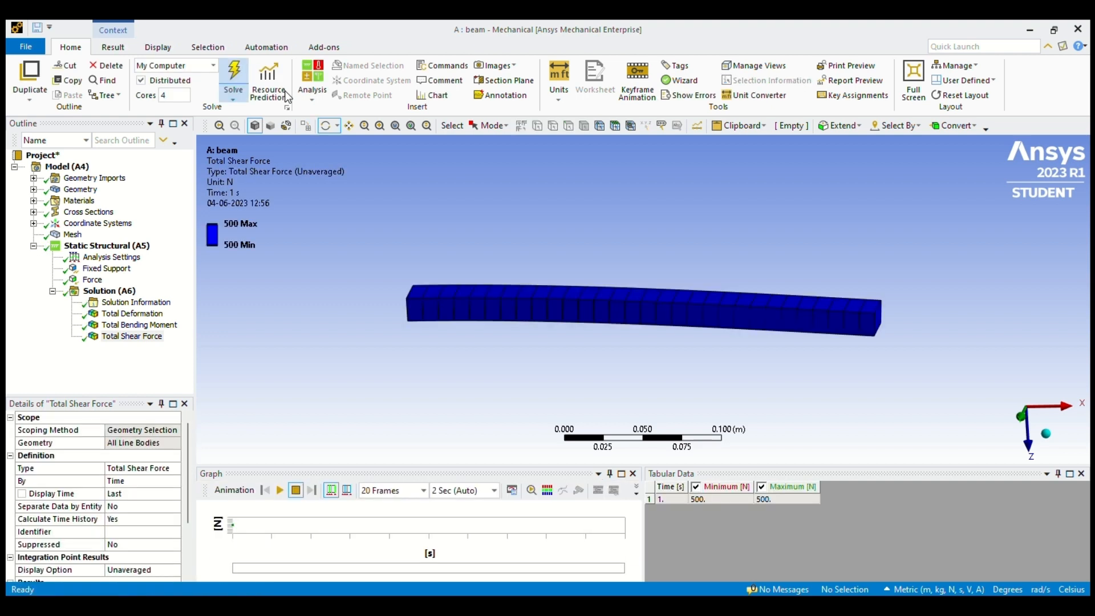
Examine the beam's Total Deformation, Total Bending Moment and Total Shear Force result plots.
left_click(133, 313)
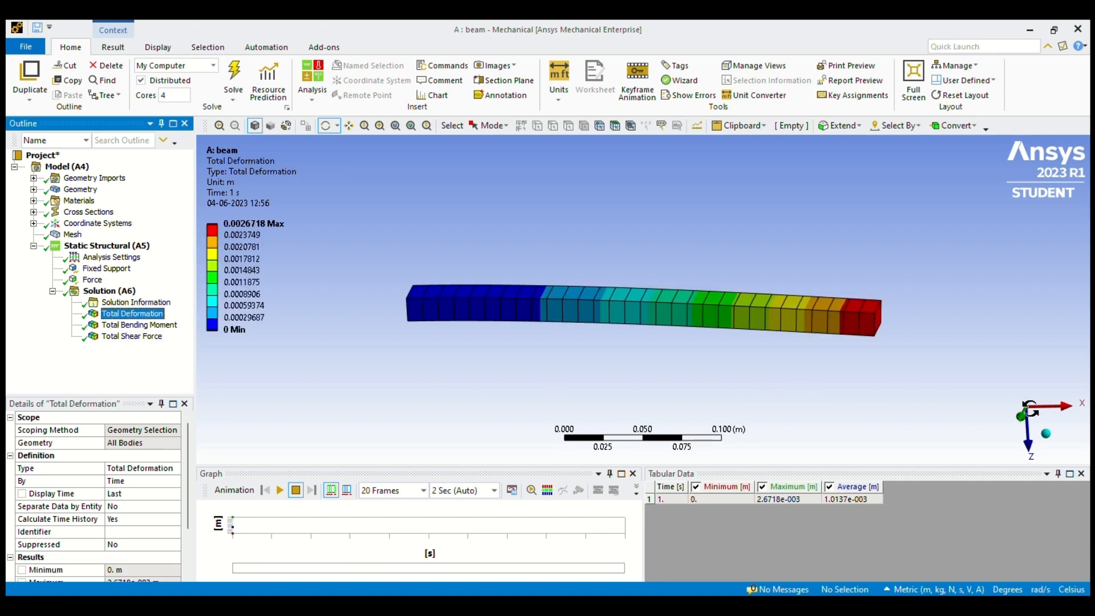
key("Down")
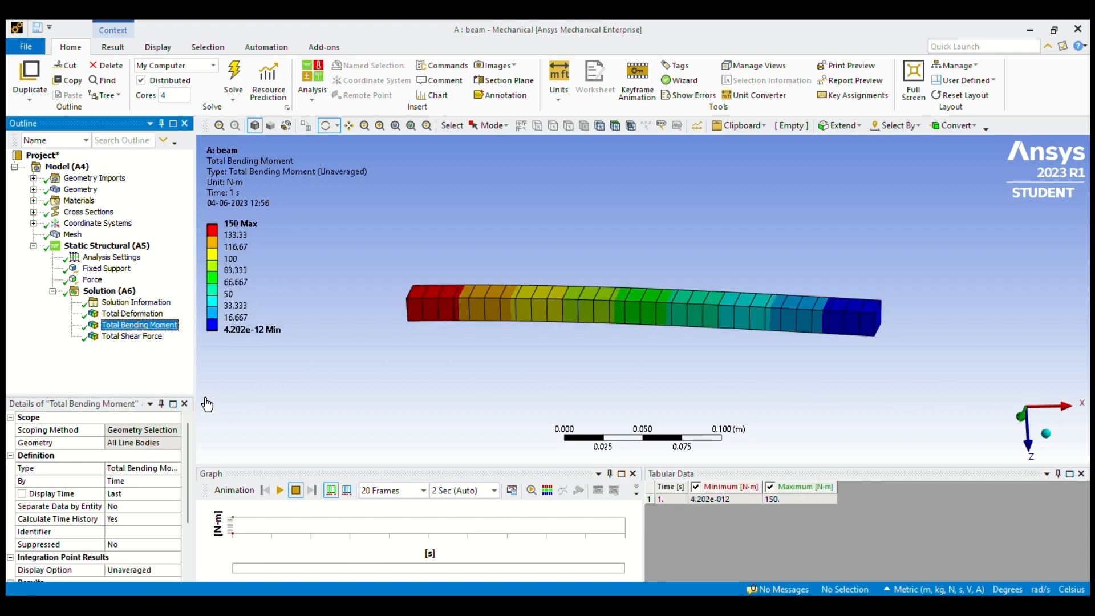
key("Down")
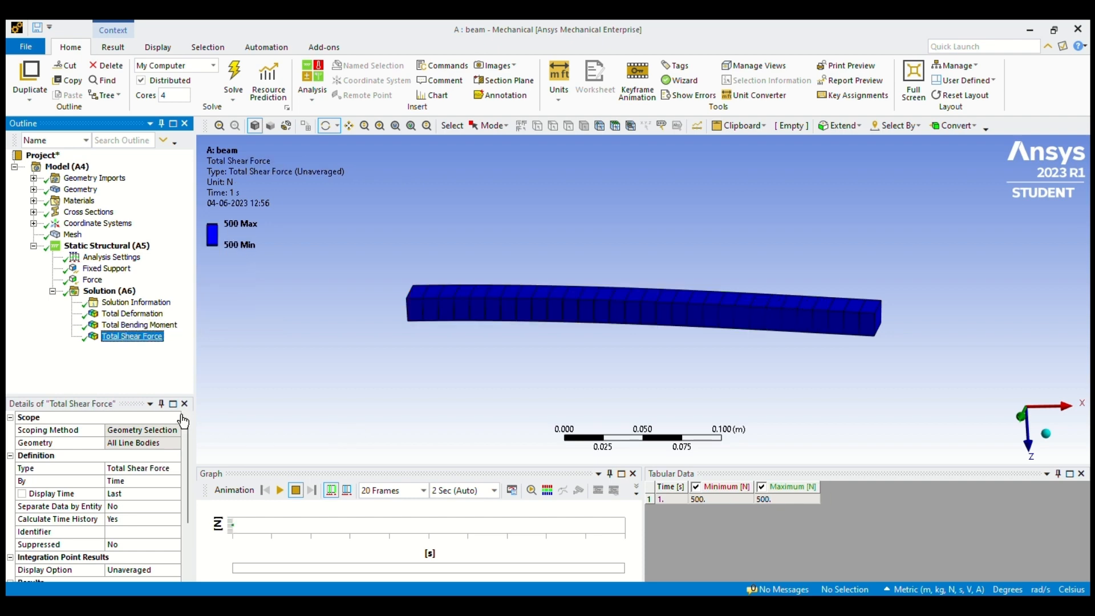
key("Up")
key("Up")
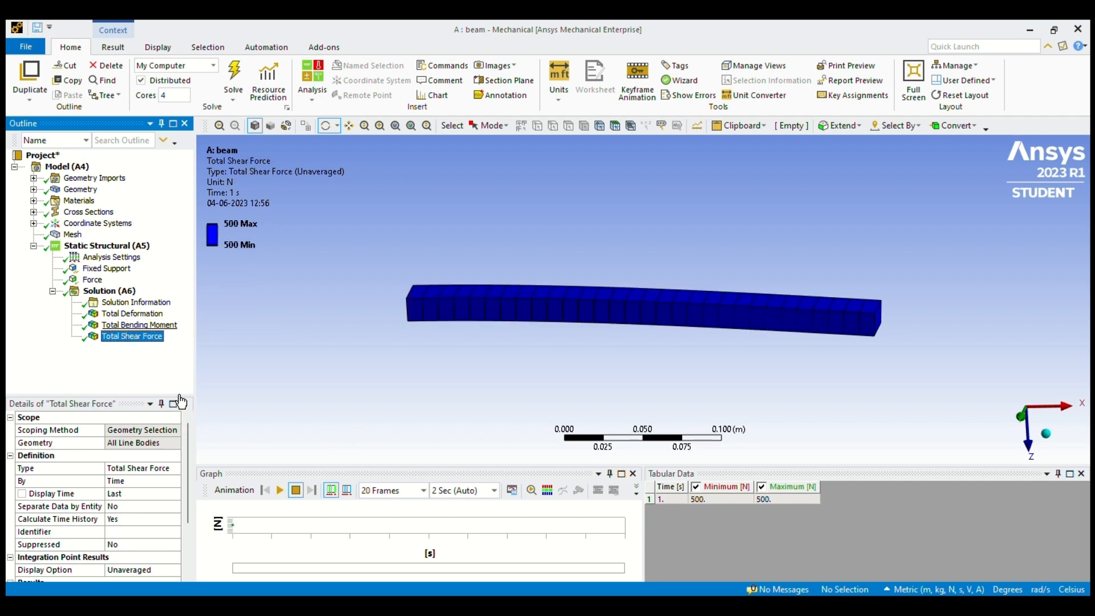